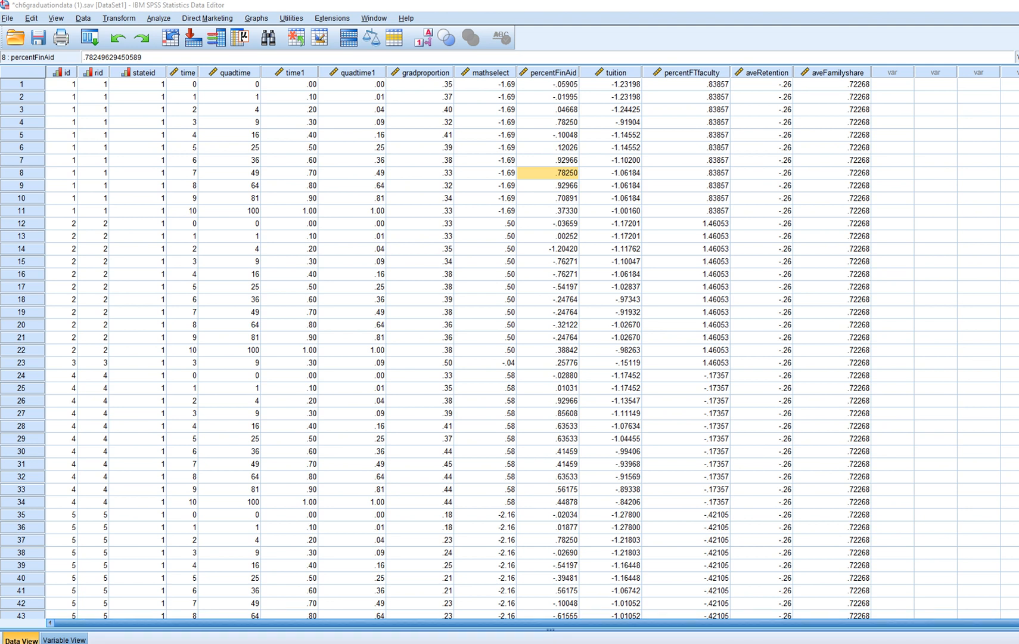
Switch to the output viewer to review the previous mixed model estimates, then return to the data editor
key("alt+Tab")
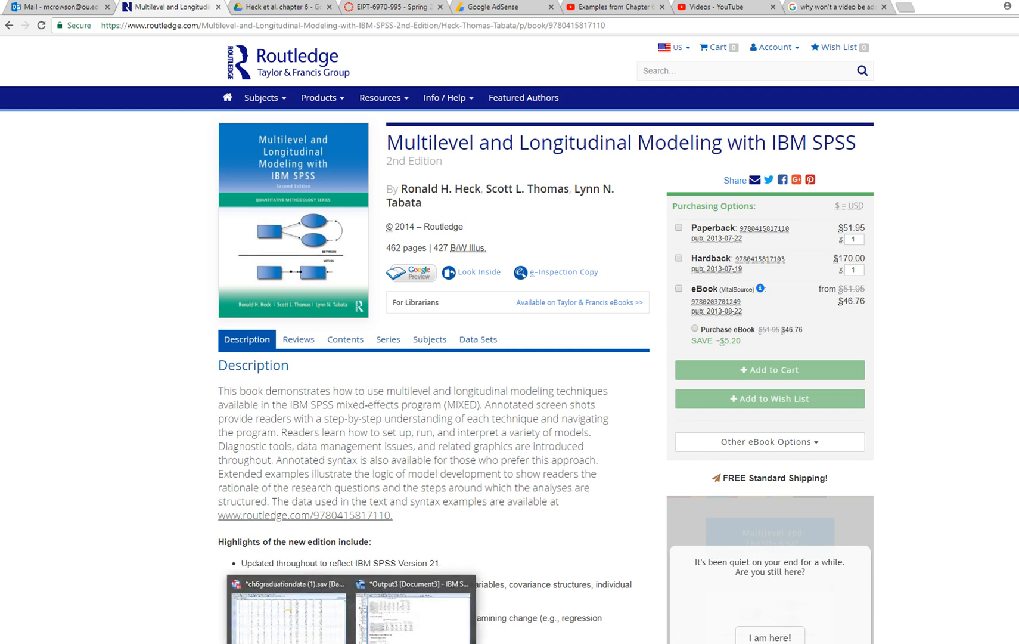
left_click(289, 614)
left_click(413, 611)
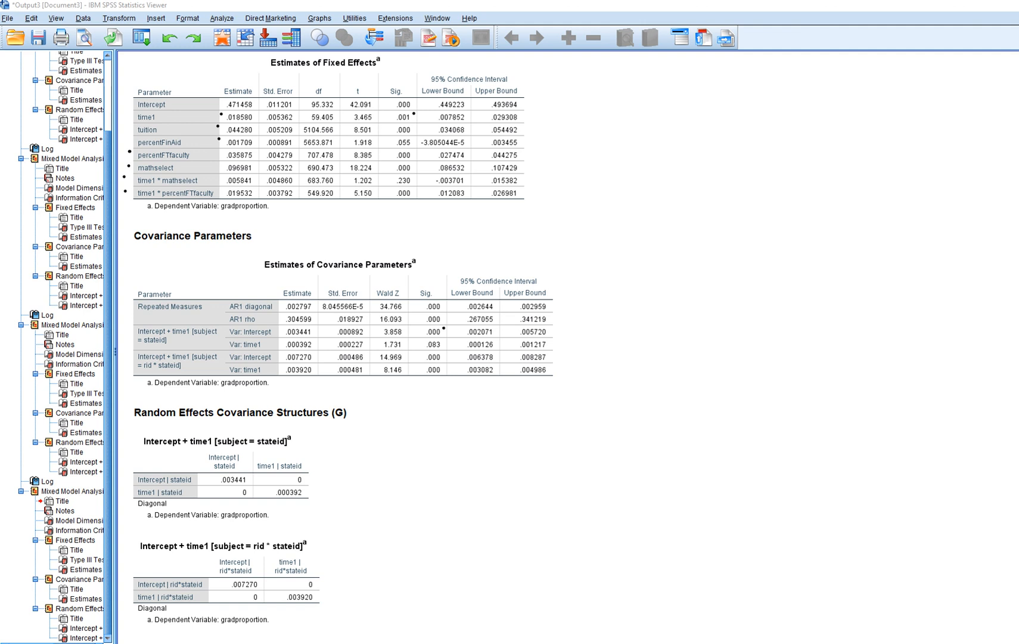
left_click_drag(221, 209, 273, 217)
key("Escape")
mouse_move(352, 643)
left_click(289, 614)
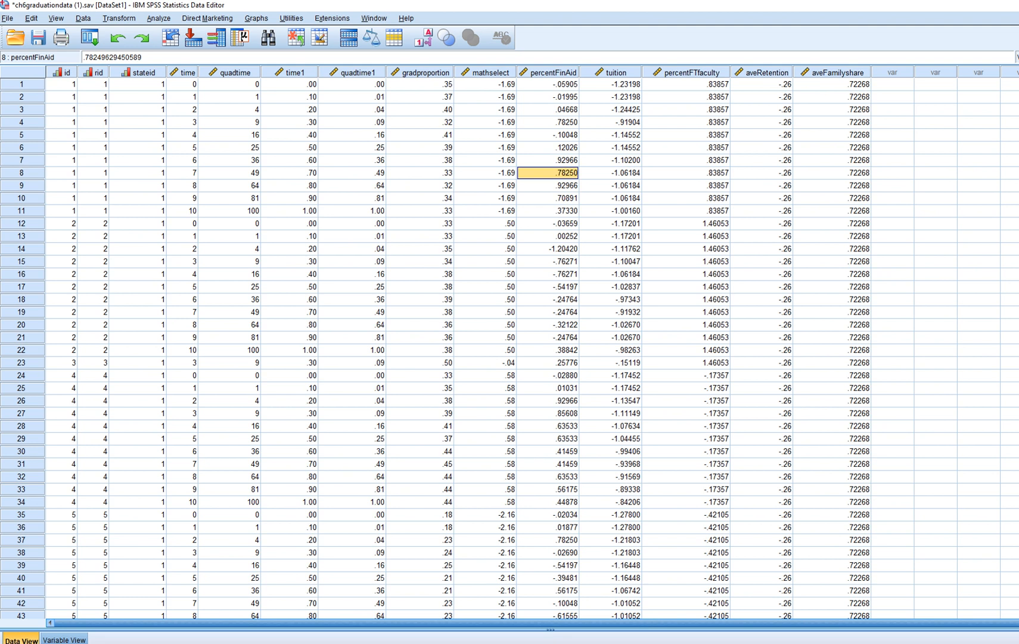
Examine the aveRetention and aveFamilyshare columns to see how their values vary across states
left_click(766, 72)
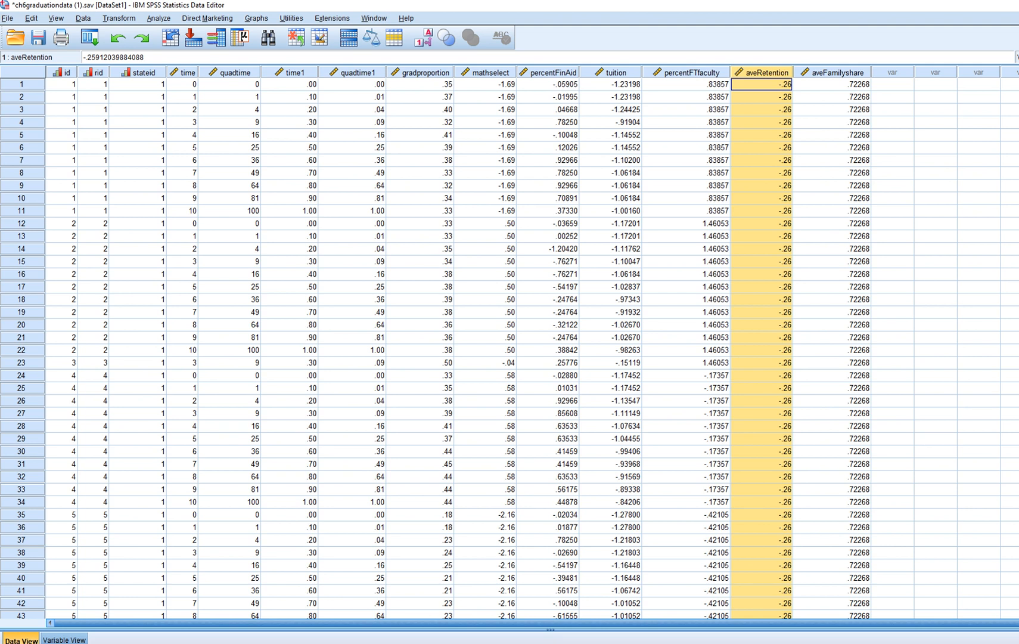
left_click(837, 73)
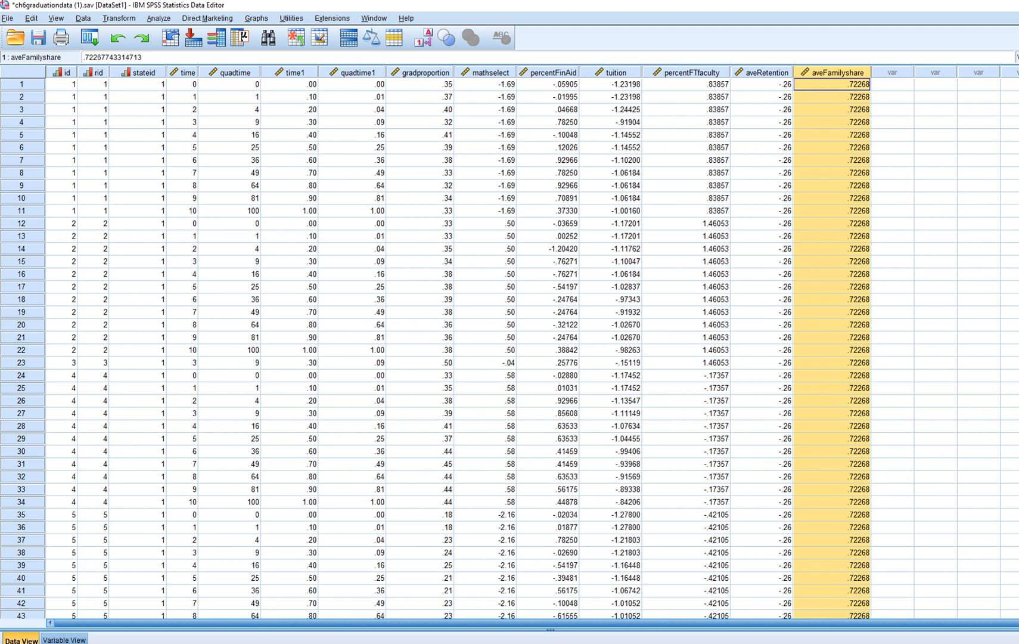
scroll(510, 345, "down", 10)
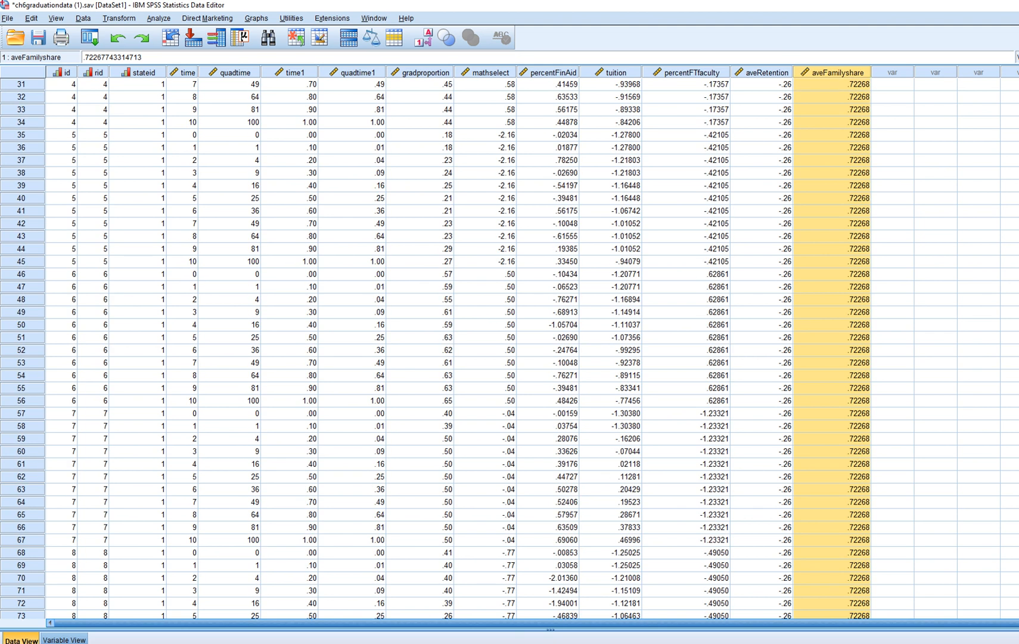
scroll(510, 346, "up", 10)
left_click_drag(761, 84, 832, 211)
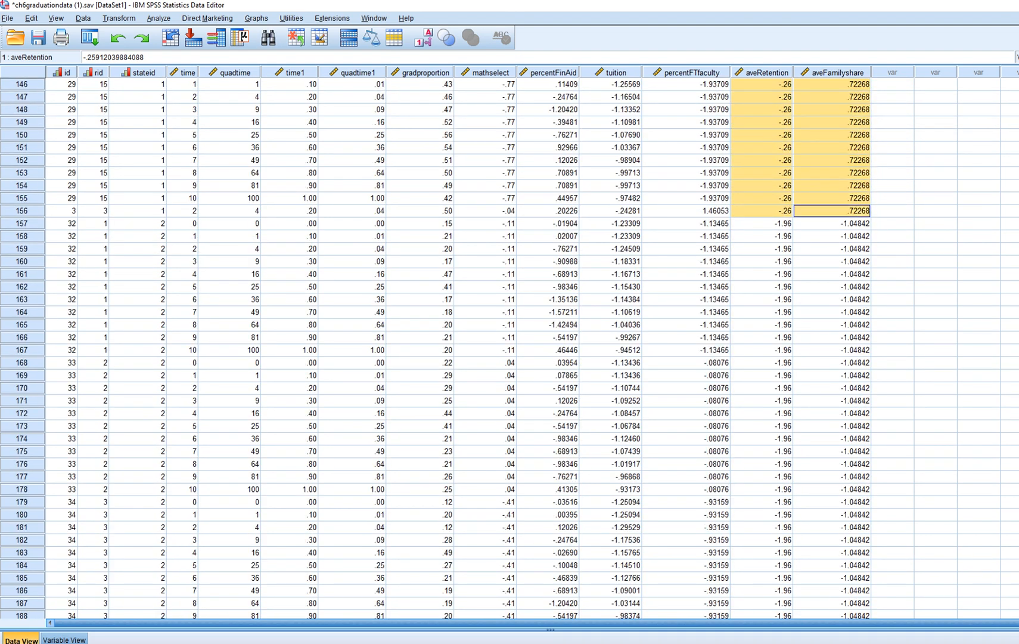
left_click_drag(763, 224, 832, 514)
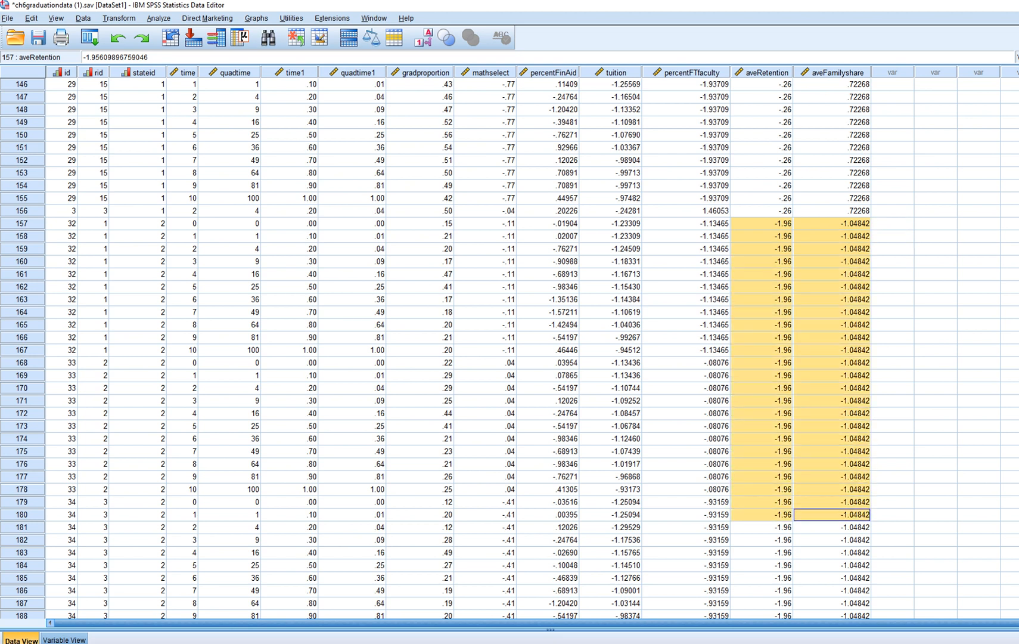
scroll(832, 514, "up", 5)
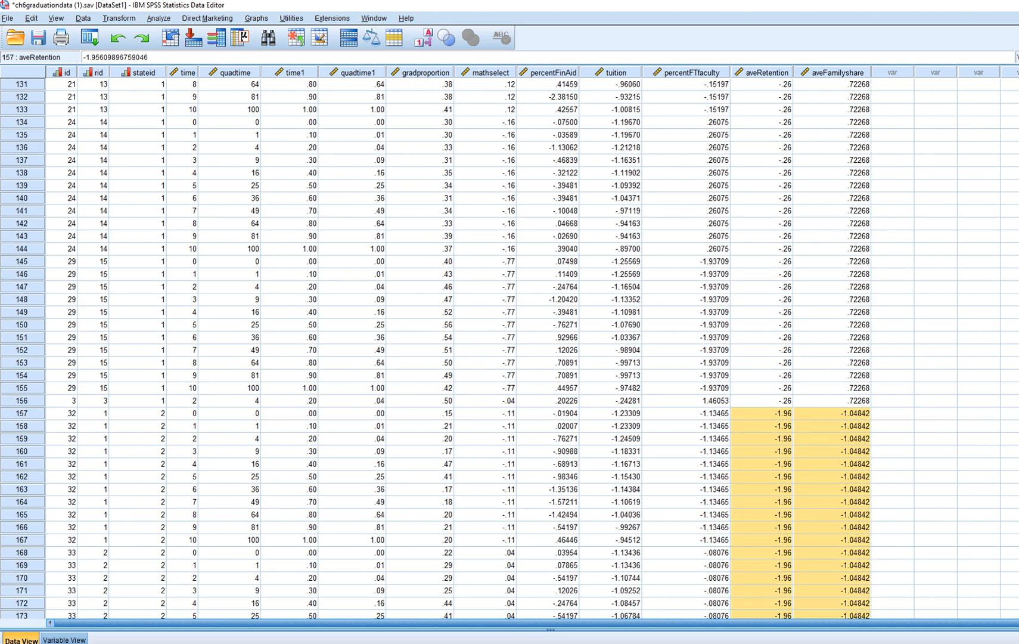
left_click(936, 350)
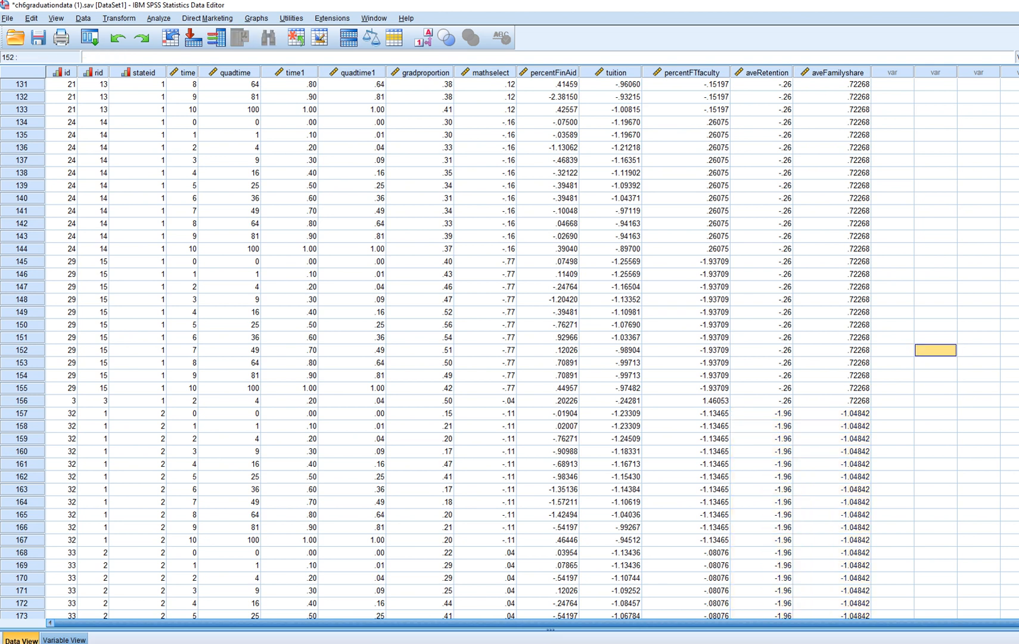
Open Linear Mixed Models, keep the subjects and repeated settings, and add aveRetention and aveFamilyshare as covariates
left_click(159, 18)
mouse_move(182, 112)
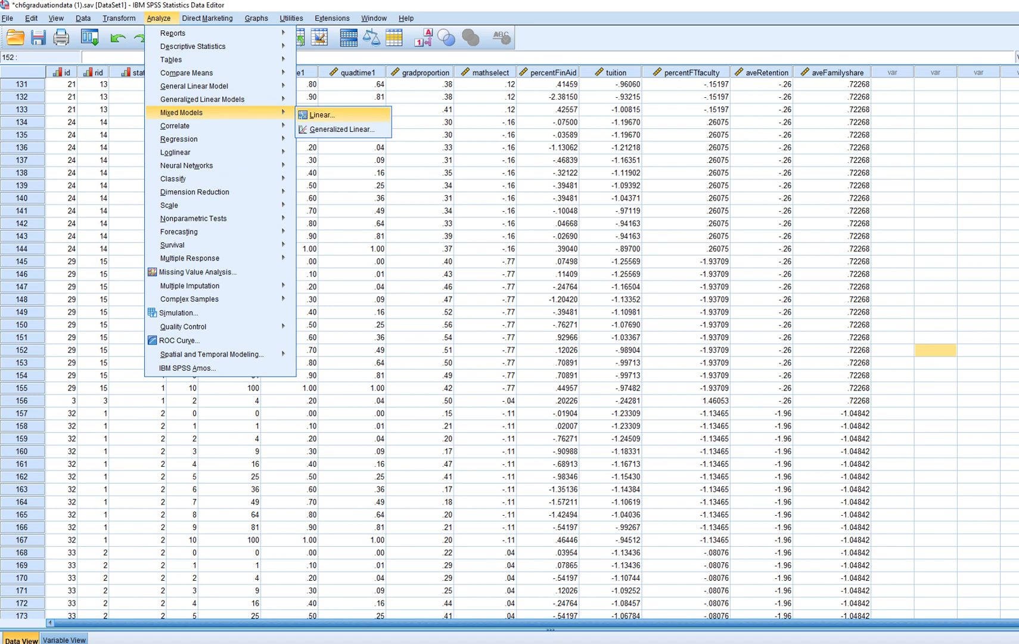
left_click(319, 113)
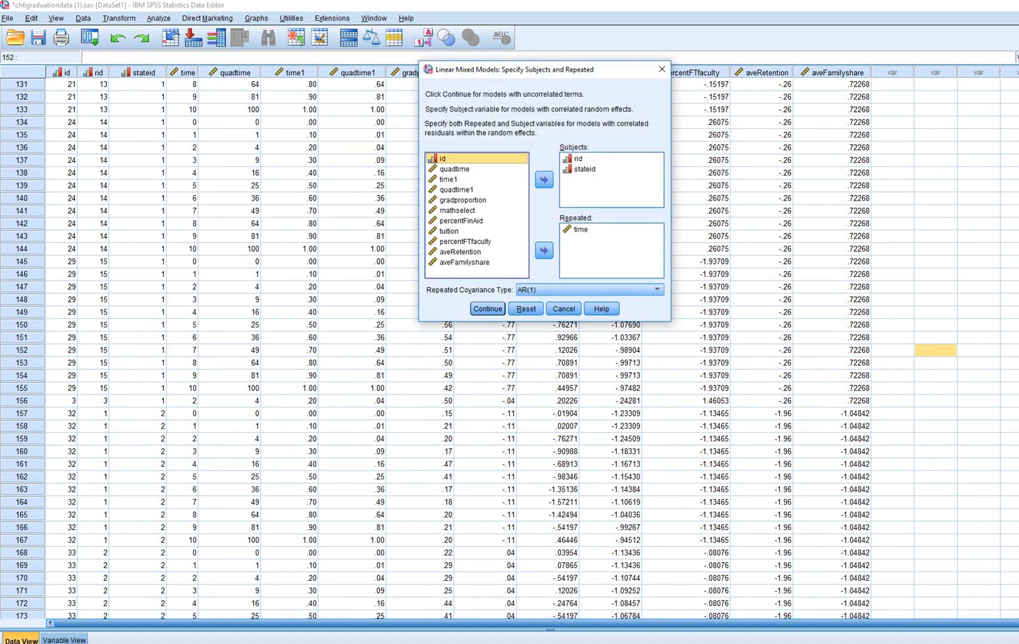
key("Return")
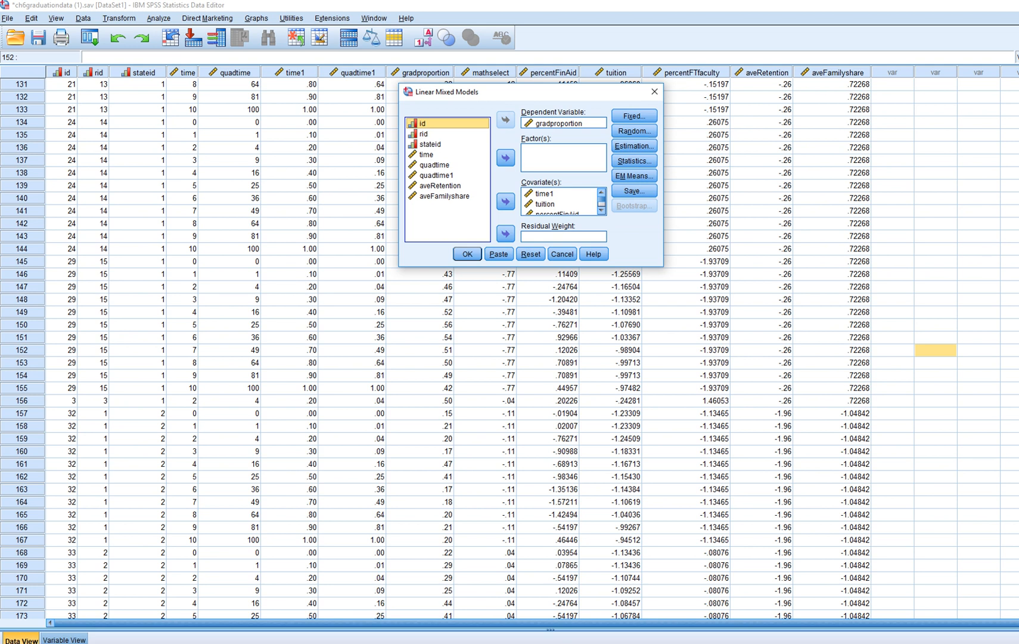
left_click(441, 186)
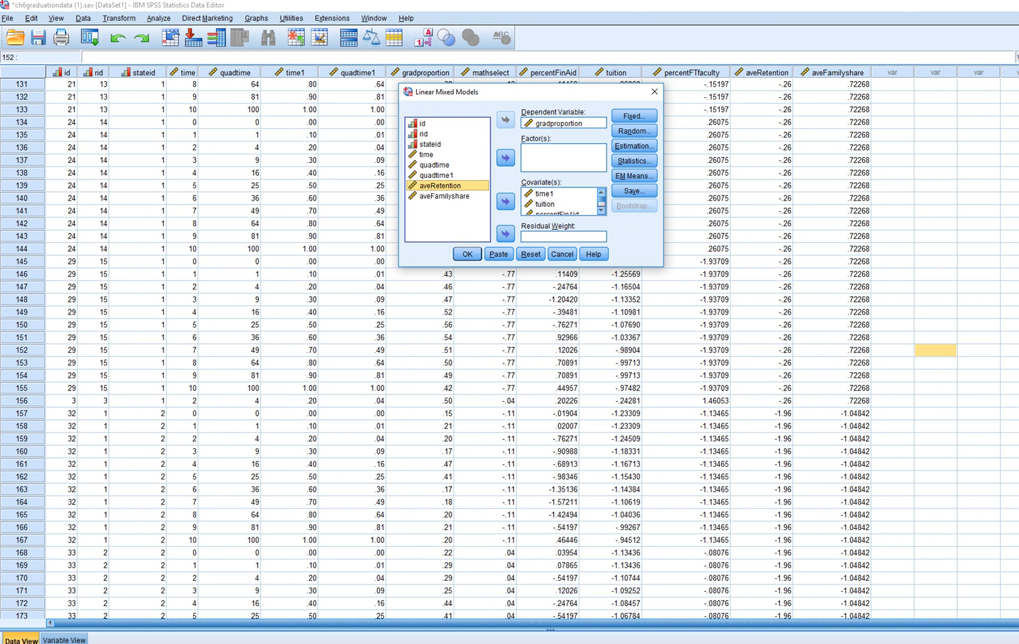
left_click(506, 202)
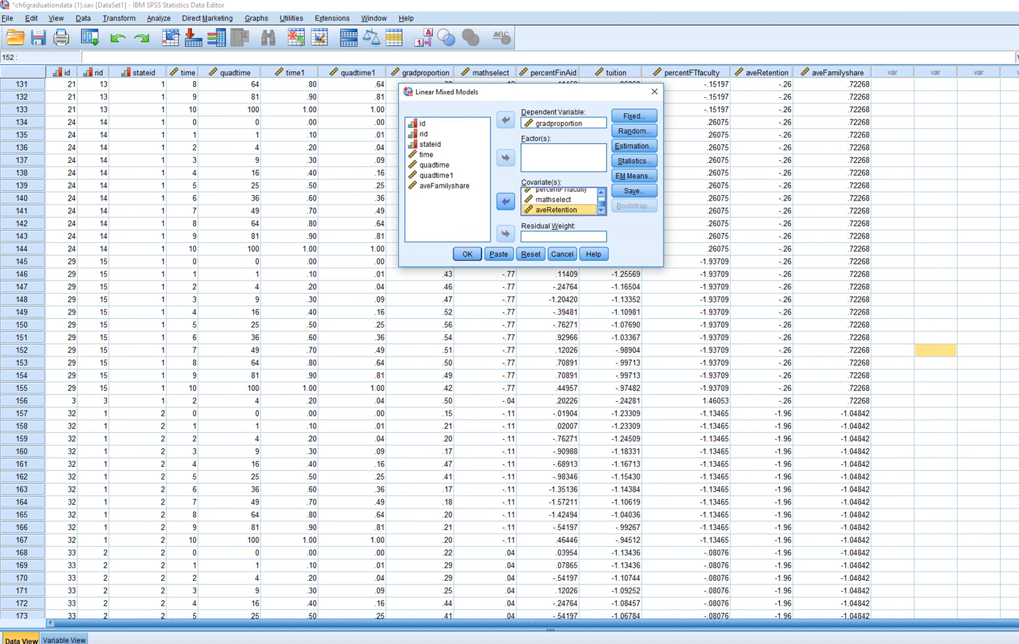
left_click(505, 202)
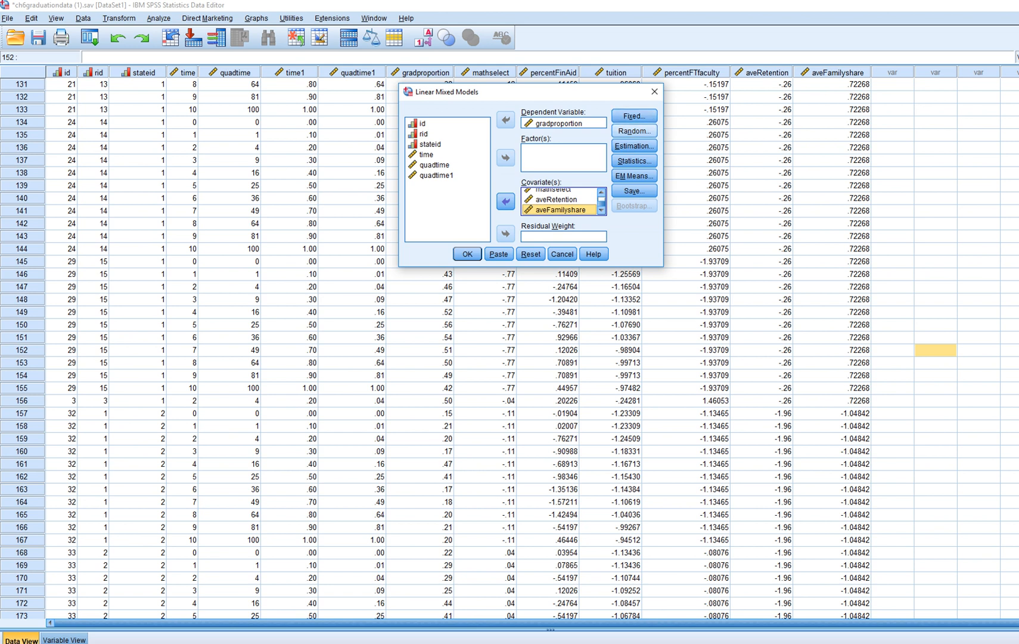
Review the random effects specification with time1 and intercept grouped by stateid, and return
left_click(634, 131)
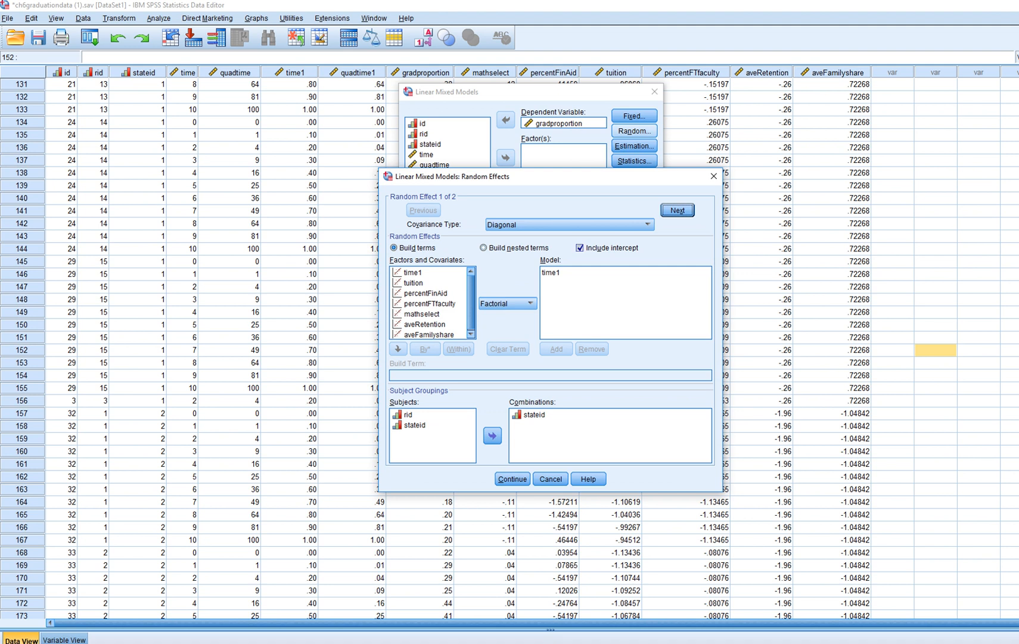
left_click(551, 273)
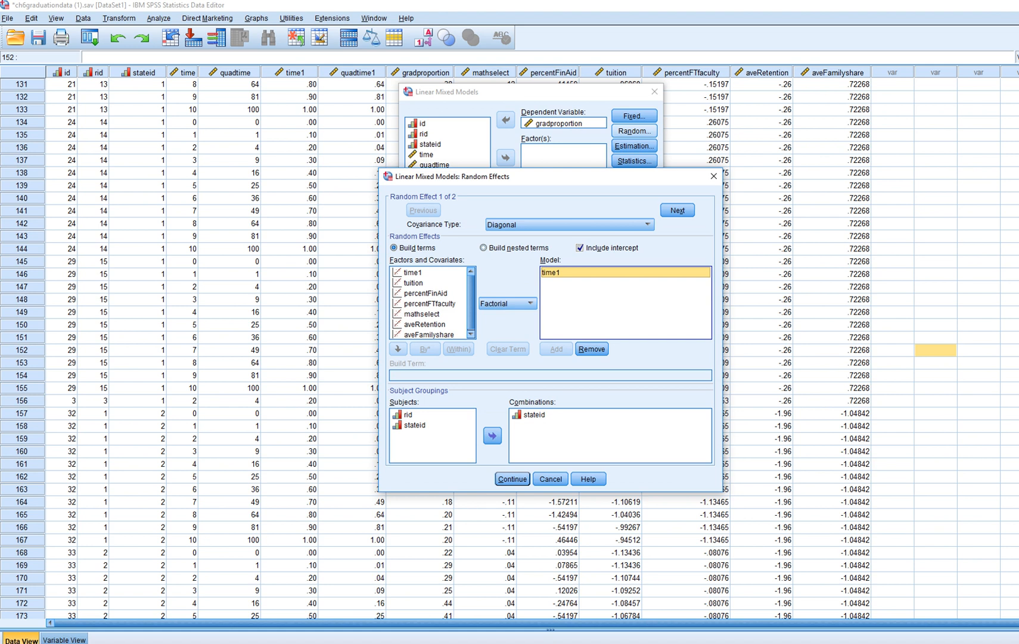
left_click(713, 176)
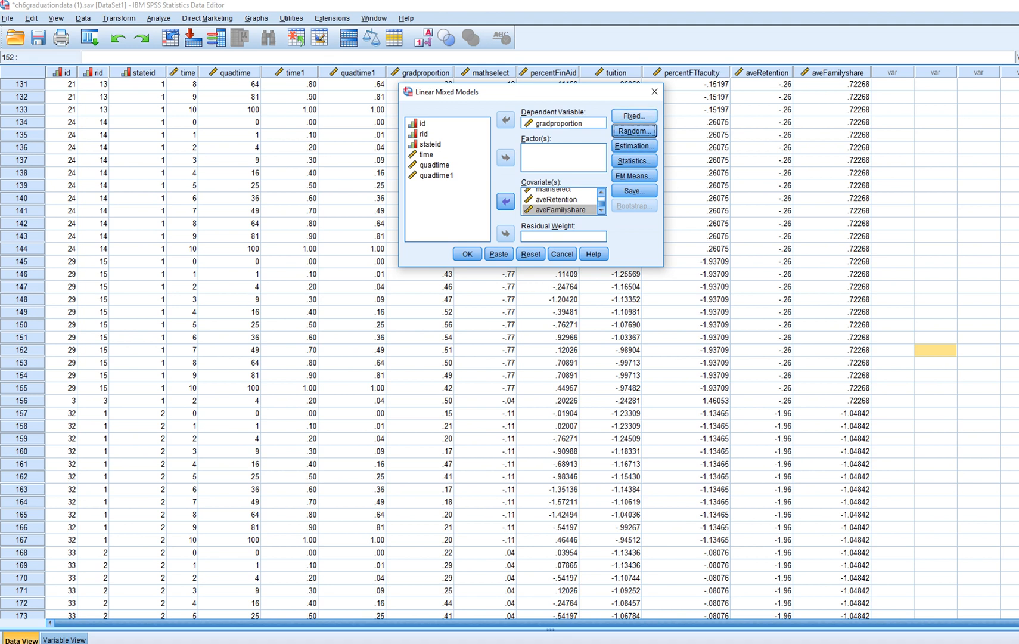
Open the fixed effects settings and add the nested term aveRetention*time1 to the model
left_click(634, 116)
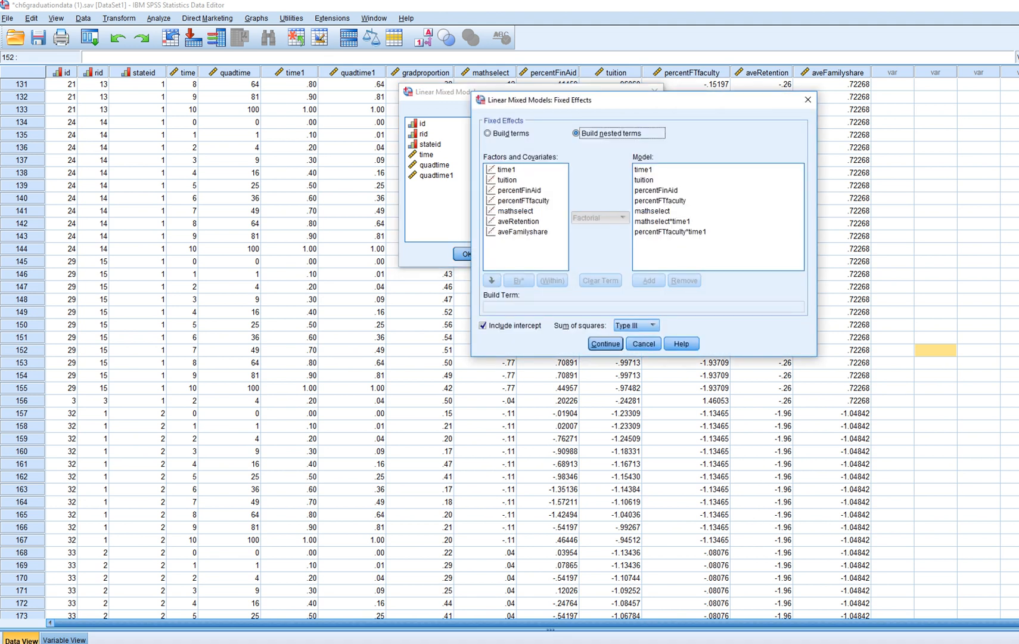
left_click_drag(636, 100, 639, 89)
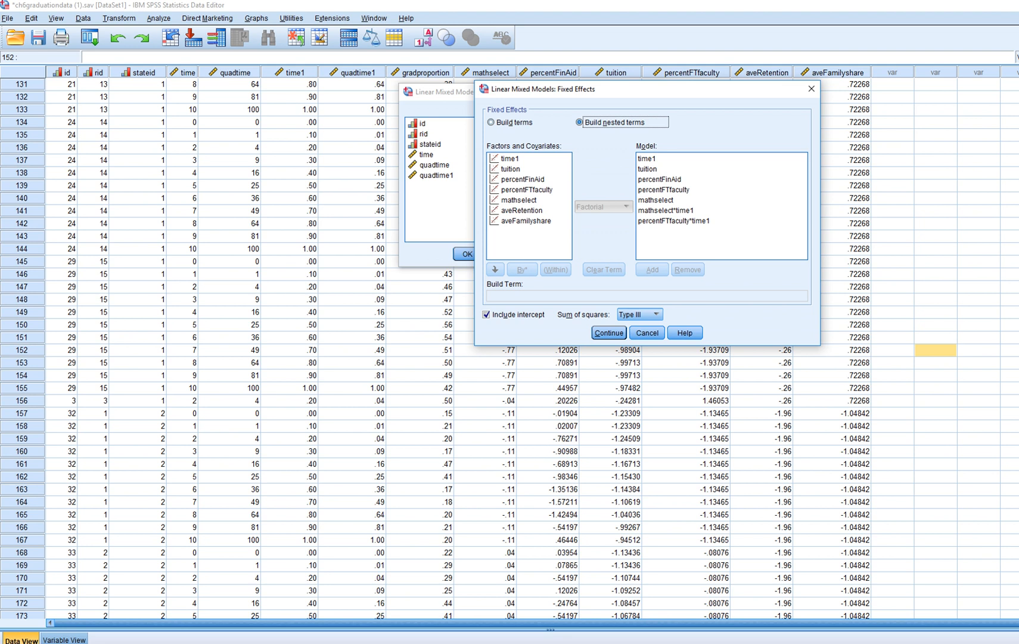
left_click(522, 210)
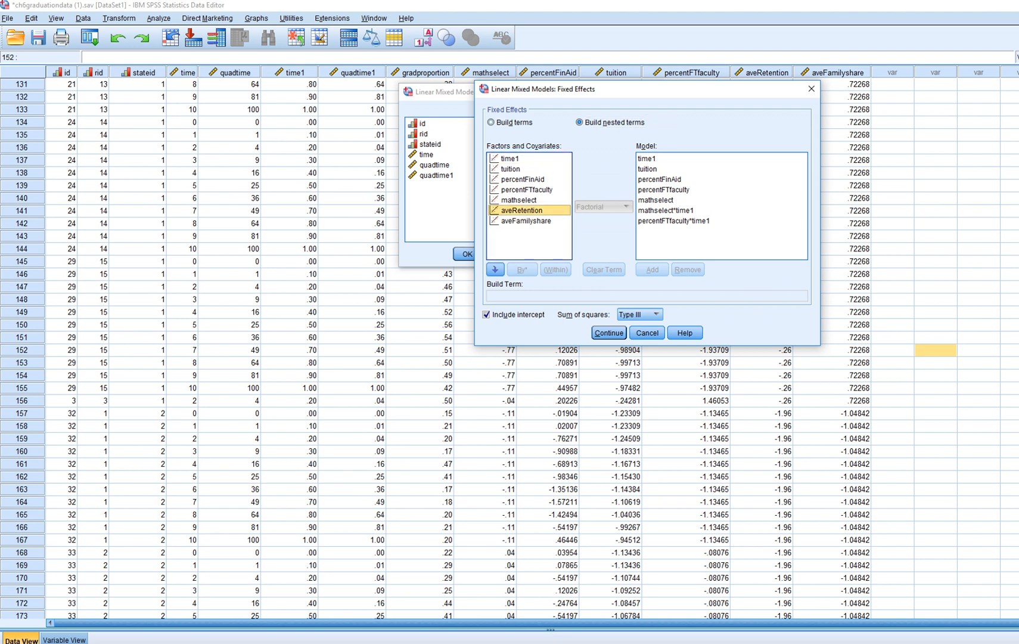
left_click(495, 269)
left_click(522, 269)
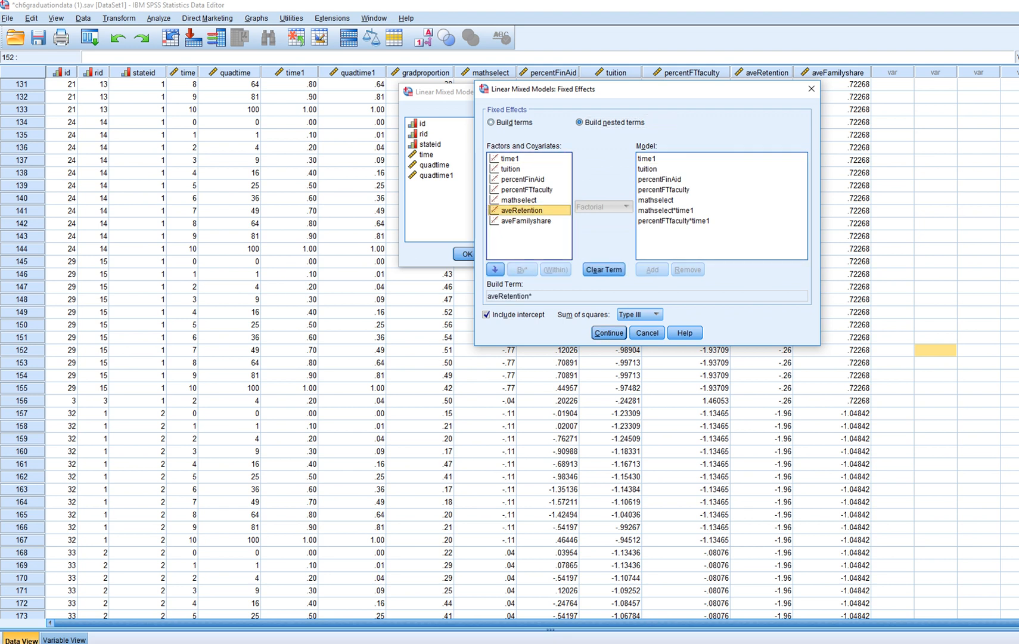
left_click(509, 158)
left_click(495, 270)
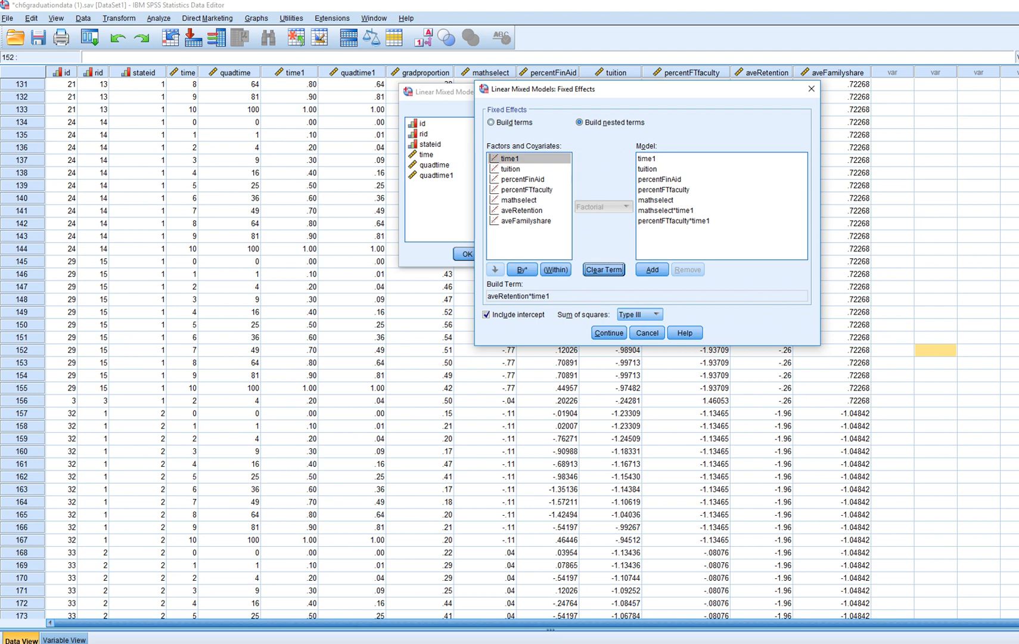
left_click(653, 269)
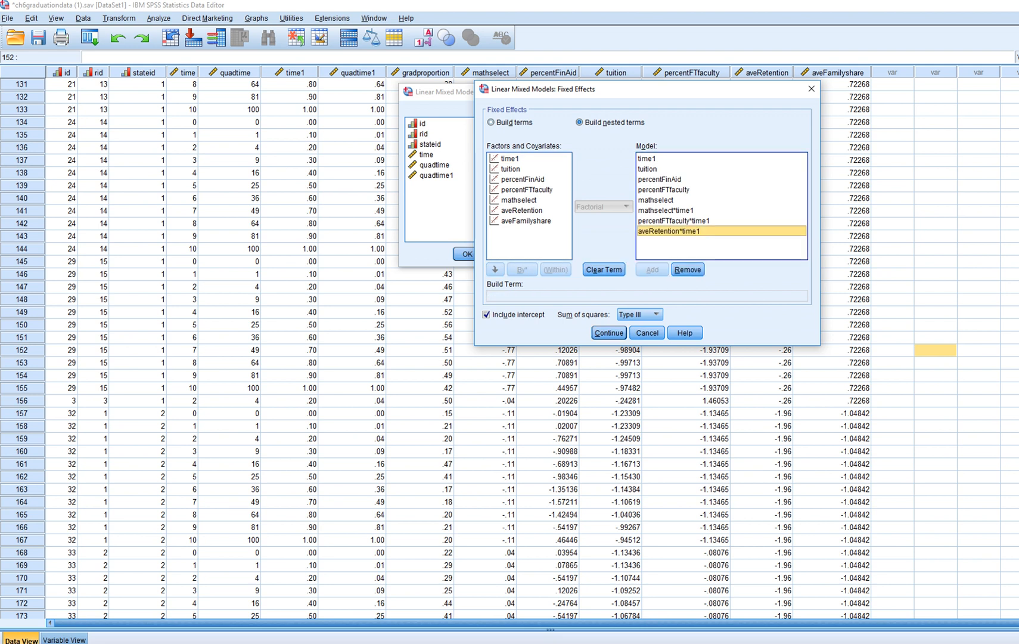
Add the nested term aveFamilyshare*time1 to the fixed effects model
left_click(526, 221)
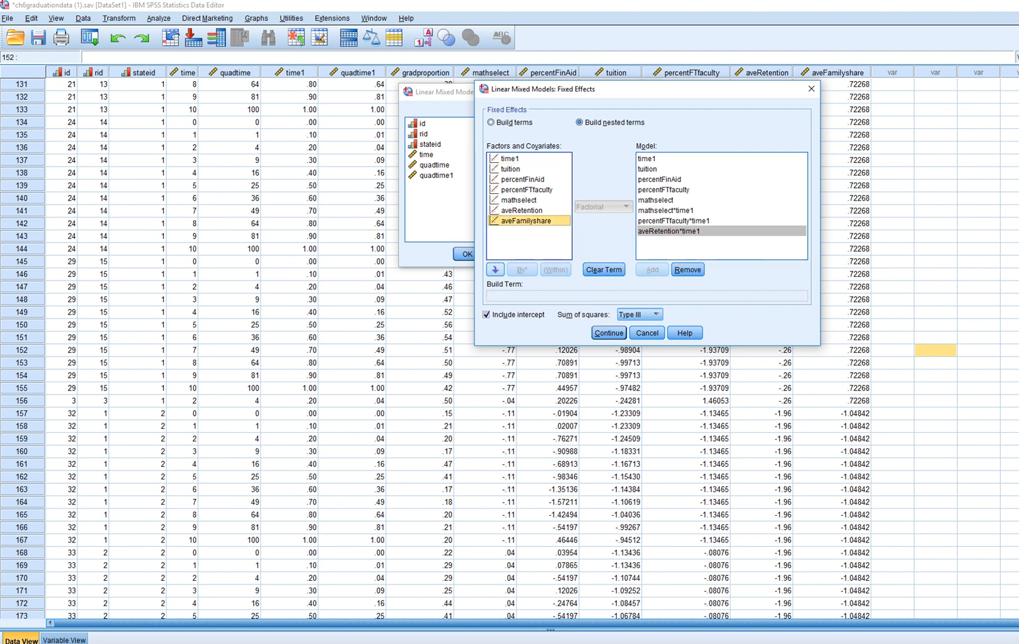
left_click(495, 270)
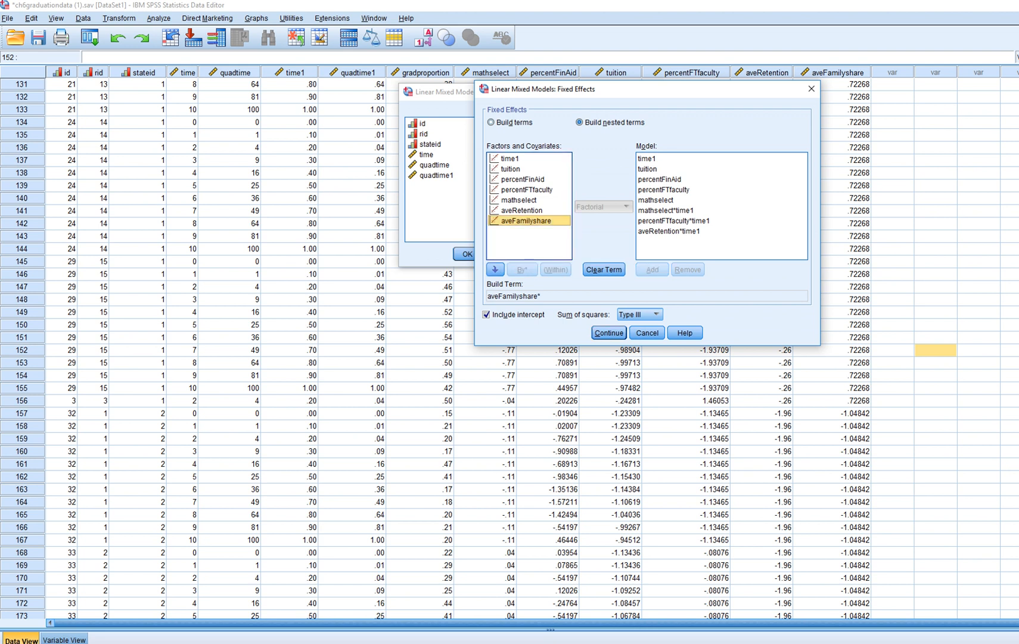
left_click(510, 158)
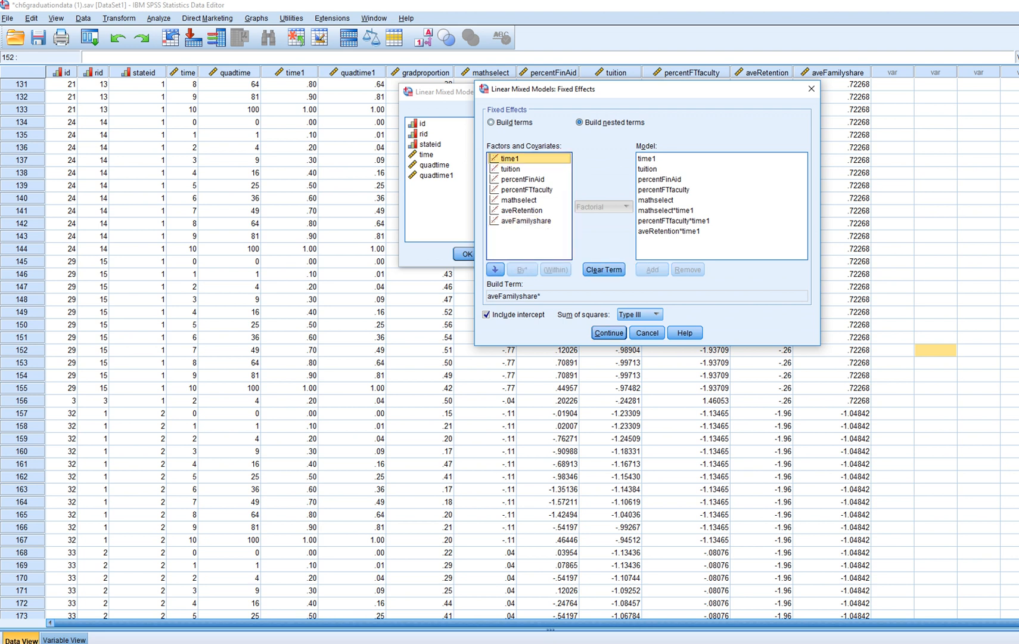
left_click(527, 221)
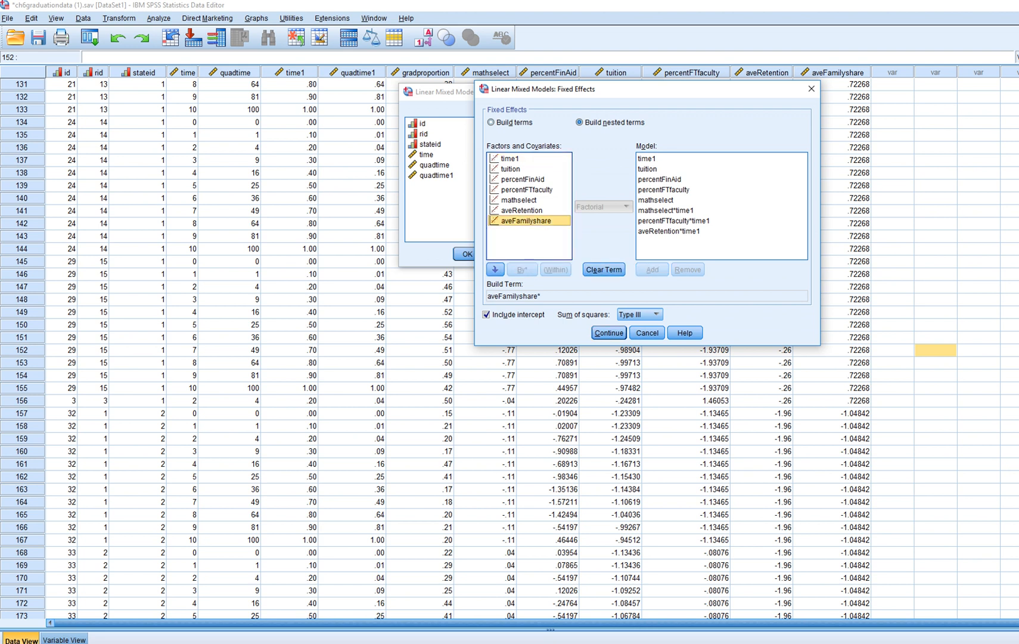
left_click(510, 159)
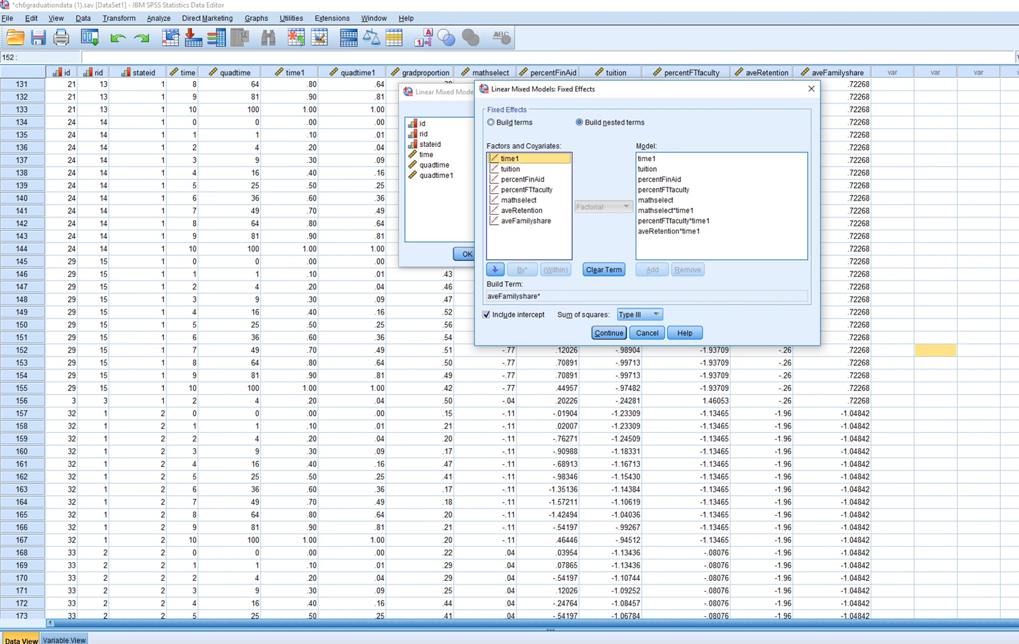
left_click(494, 270)
left_click(652, 270)
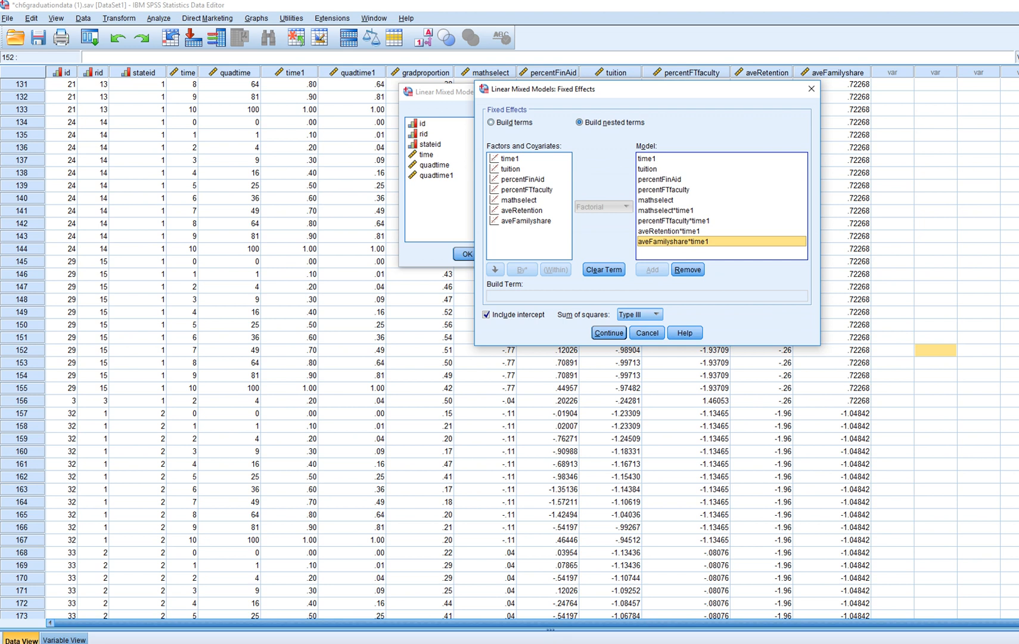
Add aveRetention and aveFamilyshare as main effects to the fixed effects model
left_click(521, 211)
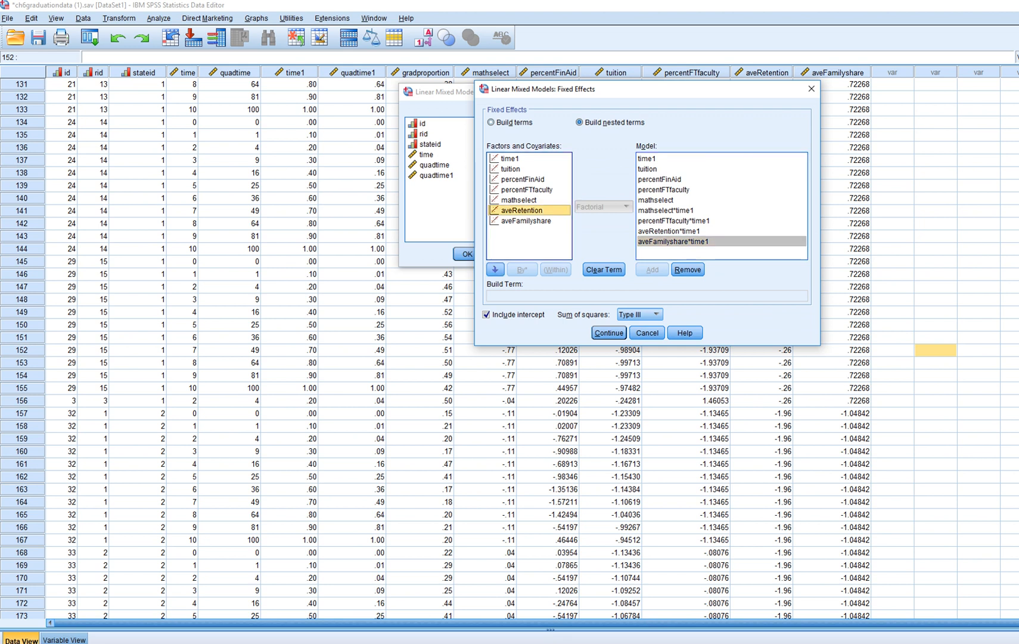
left_click(526, 221)
left_click(522, 210)
left_click(491, 122)
left_click(522, 210)
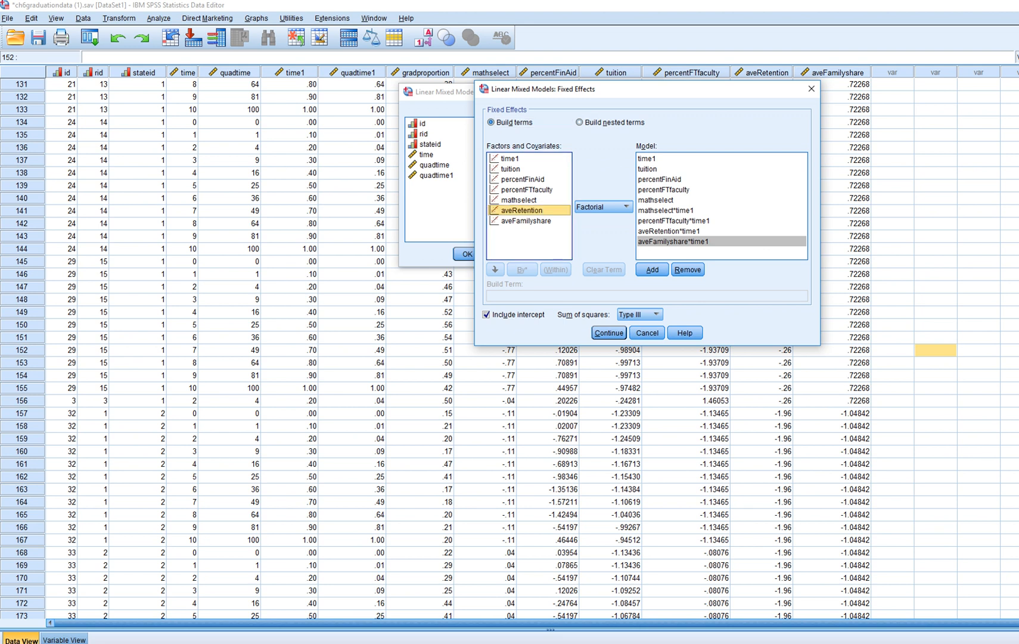
left_click(652, 270)
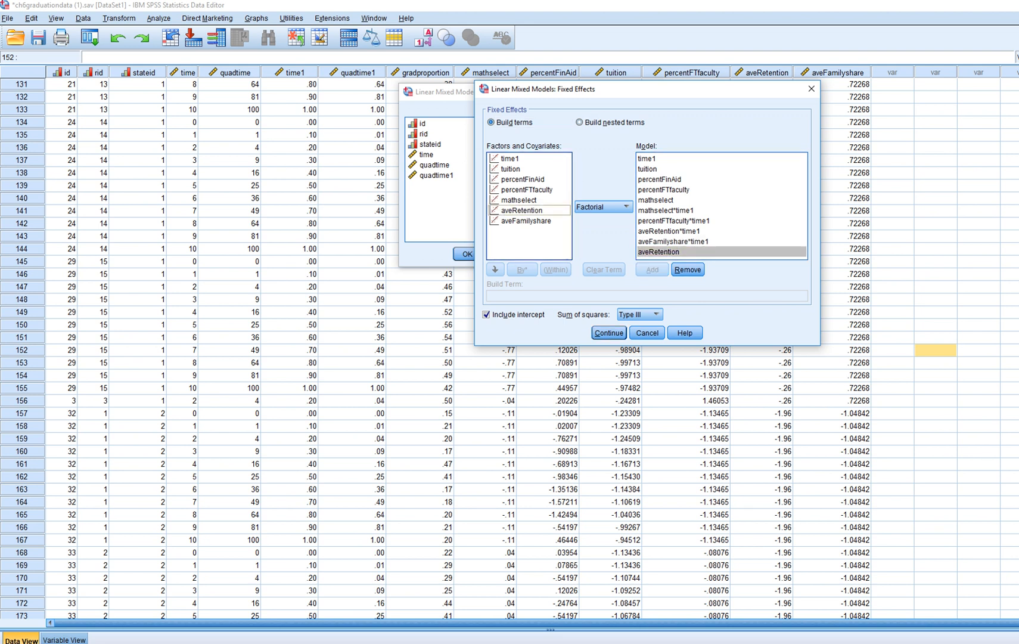
left_click(525, 220)
left_click(652, 269)
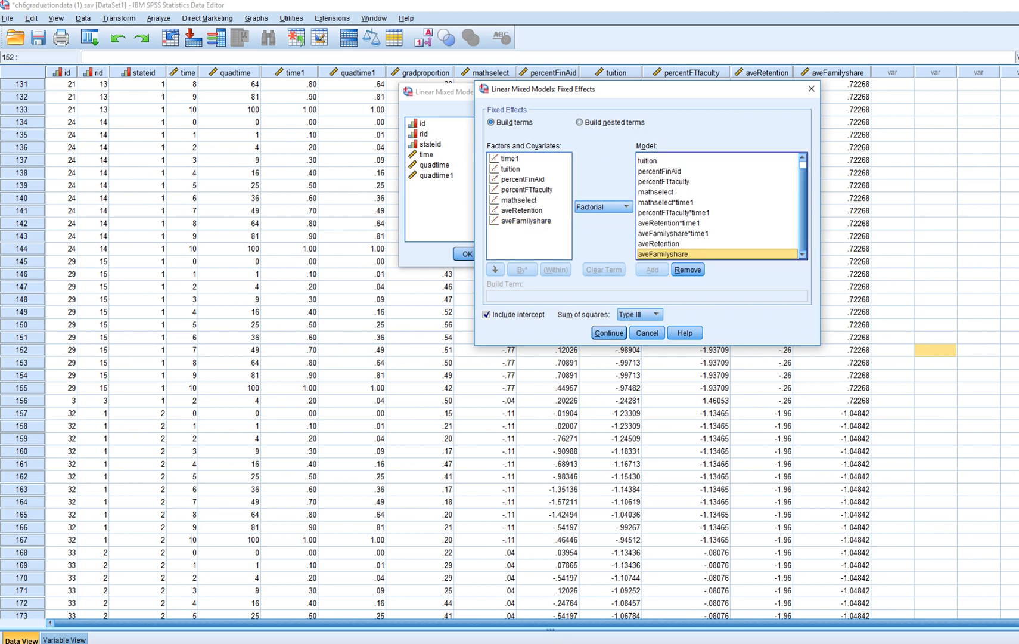
Review the terms in the fixed effects model list, including the new interactions and main effects, and confirm the fixed effects settings
left_click(669, 223)
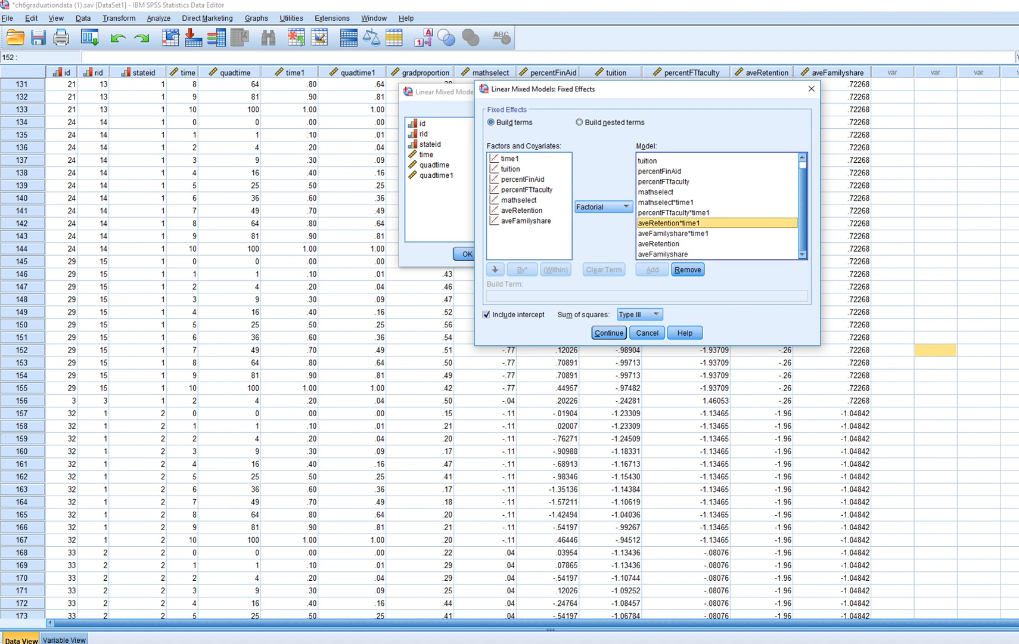
left_click(673, 233, "shift")
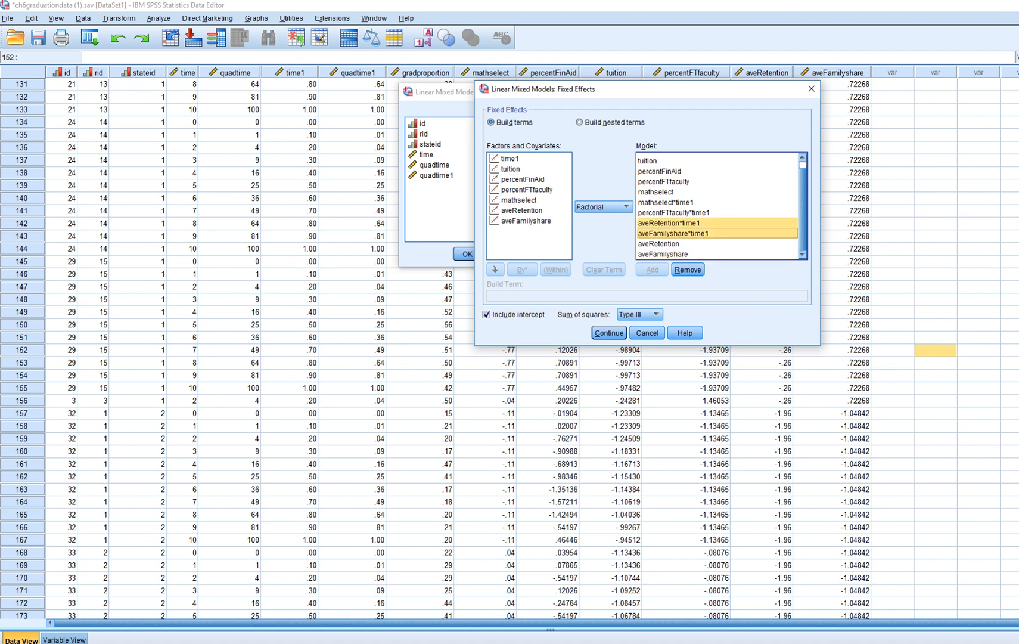
left_click(659, 244)
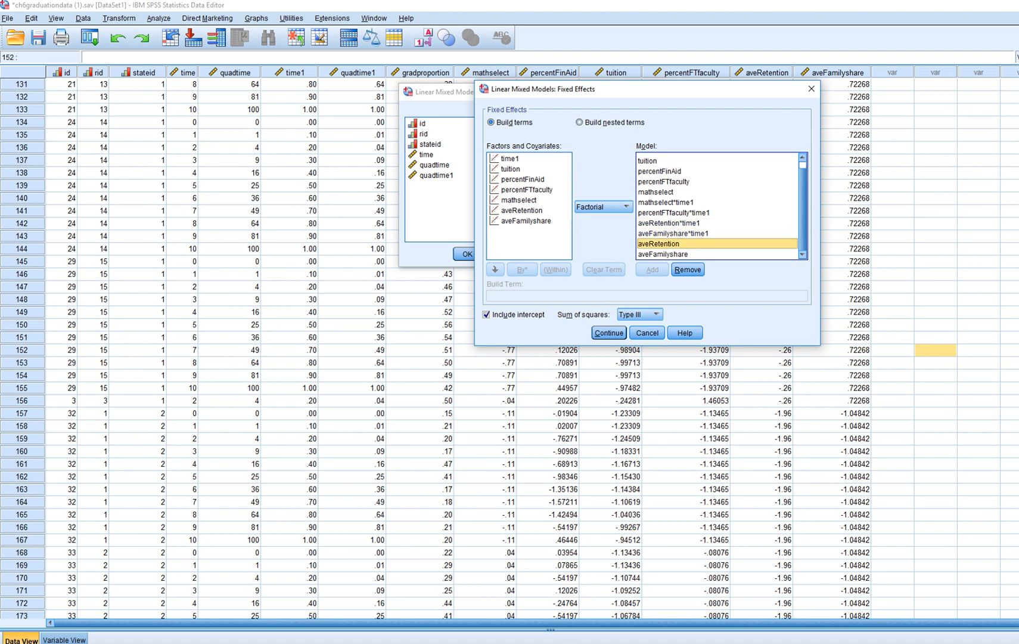
left_click(663, 254)
left_click(659, 244)
left_click(663, 254)
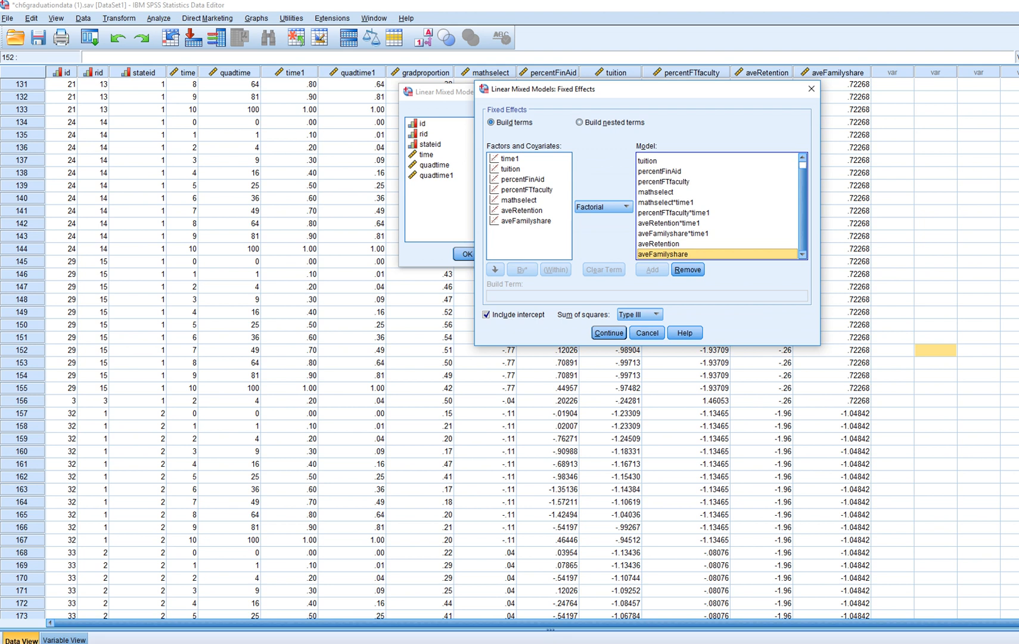
left_click(669, 223)
left_click(673, 233)
left_click(669, 223)
left_click(673, 233)
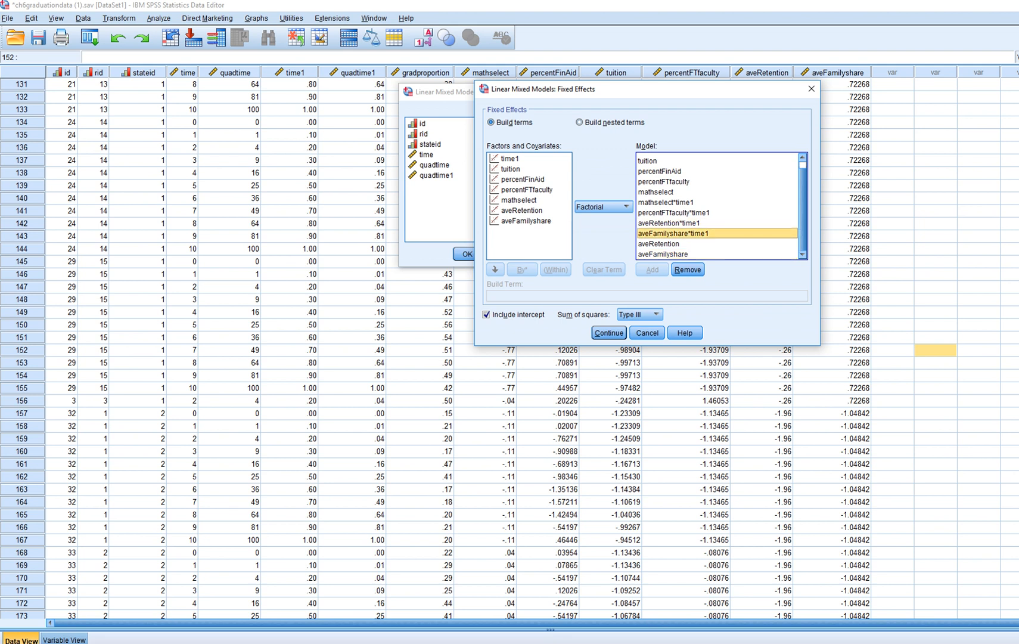
left_click(669, 223)
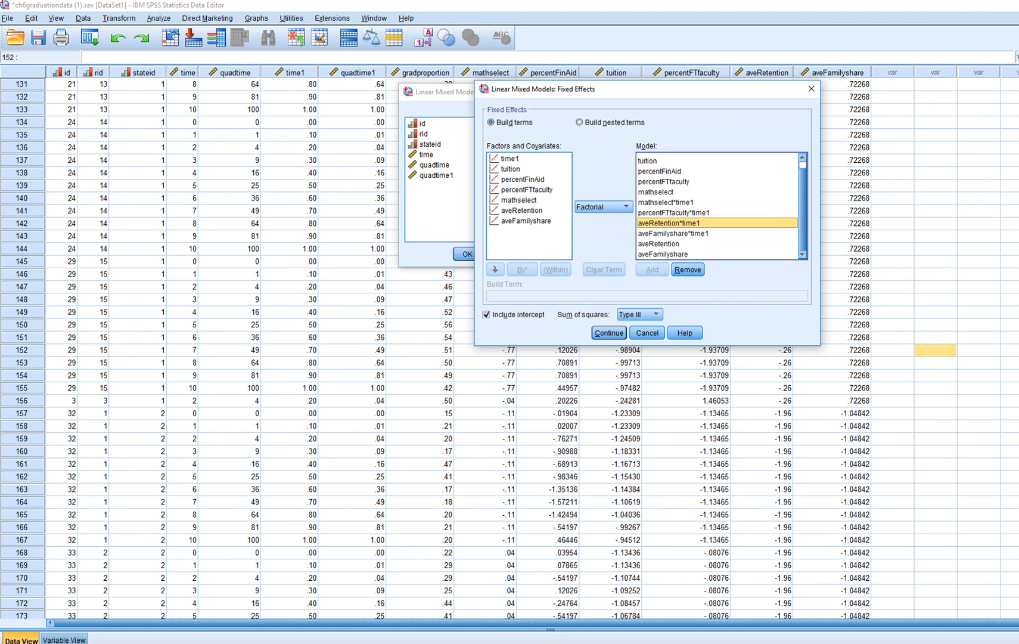
left_click(673, 233)
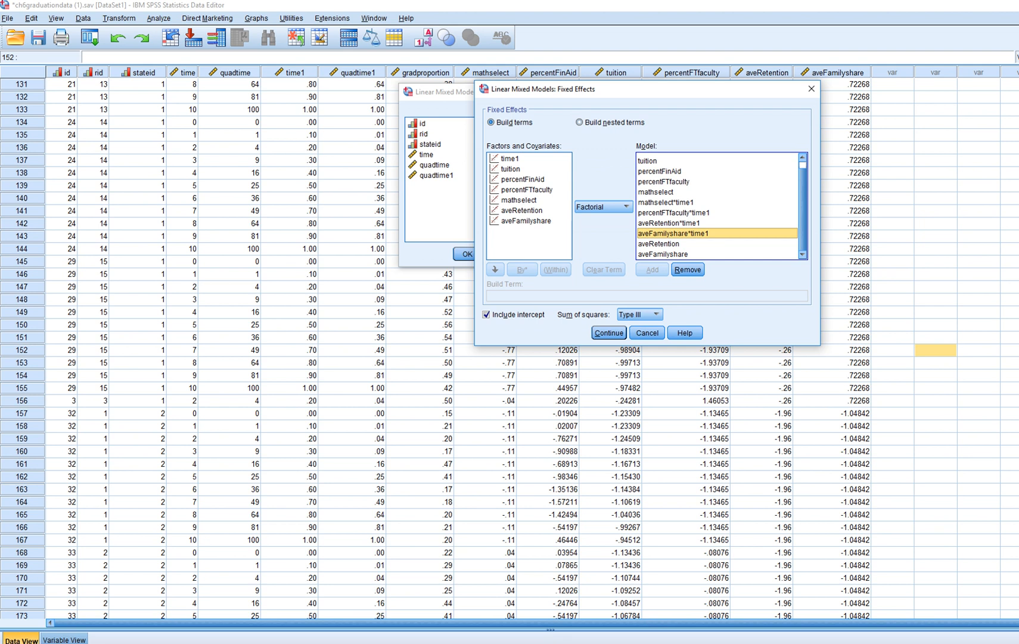
left_click(608, 333)
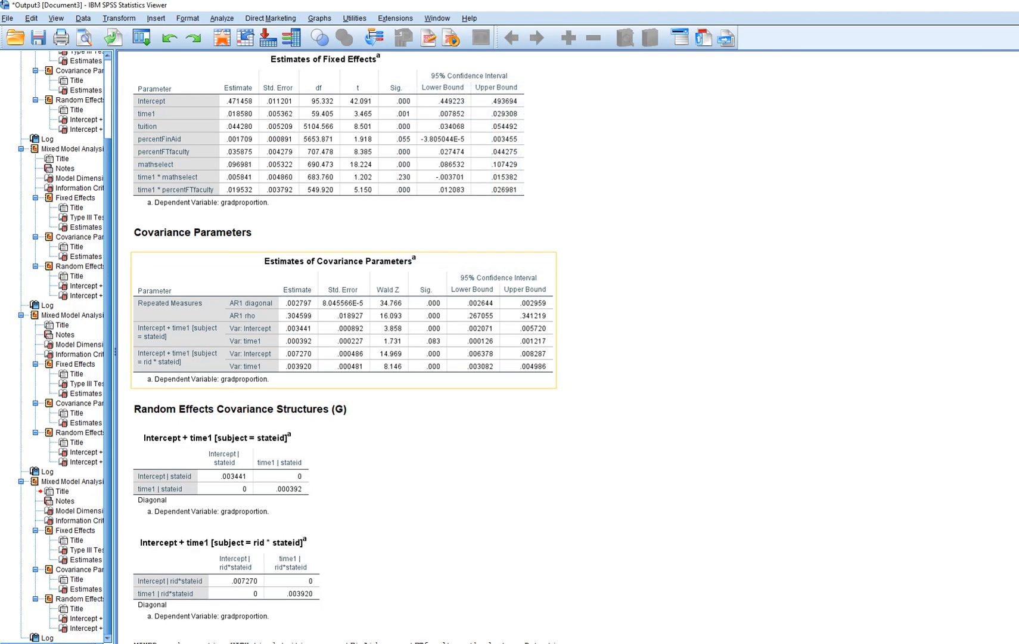
Scroll through the output to examine the model dimension, information criteria and fixed effects tables of the new model
scroll(537, 346, "down", 3)
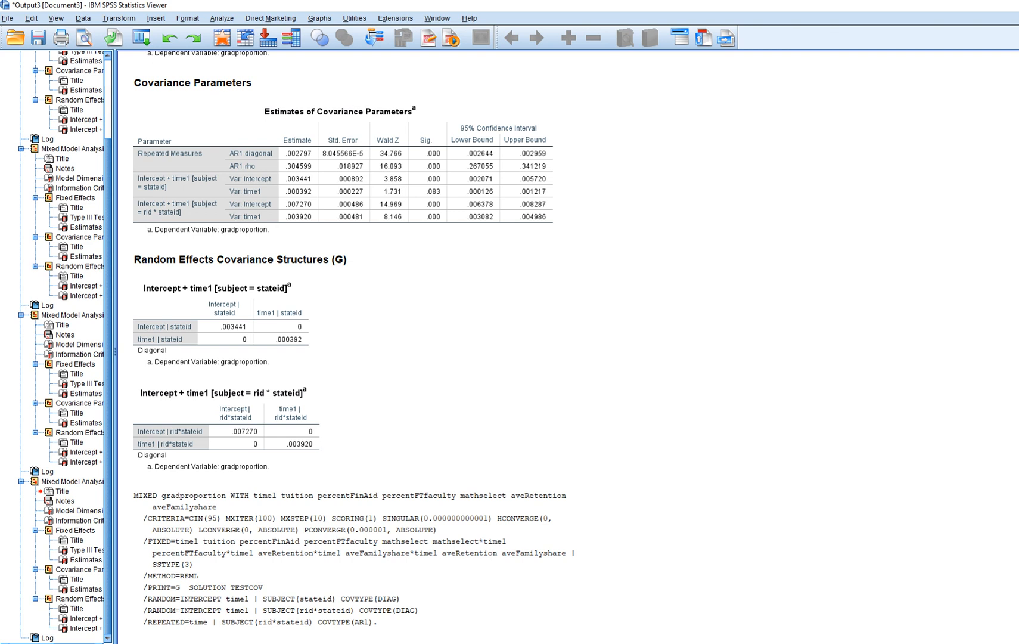
scroll(343, 215, "up", 5)
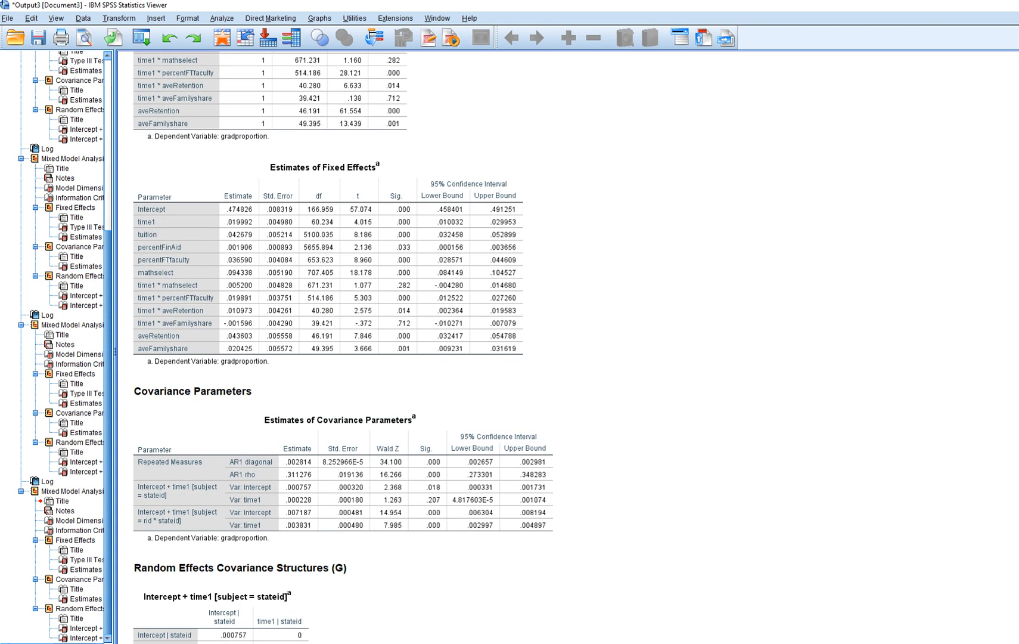
scroll(342, 346, "up", 2)
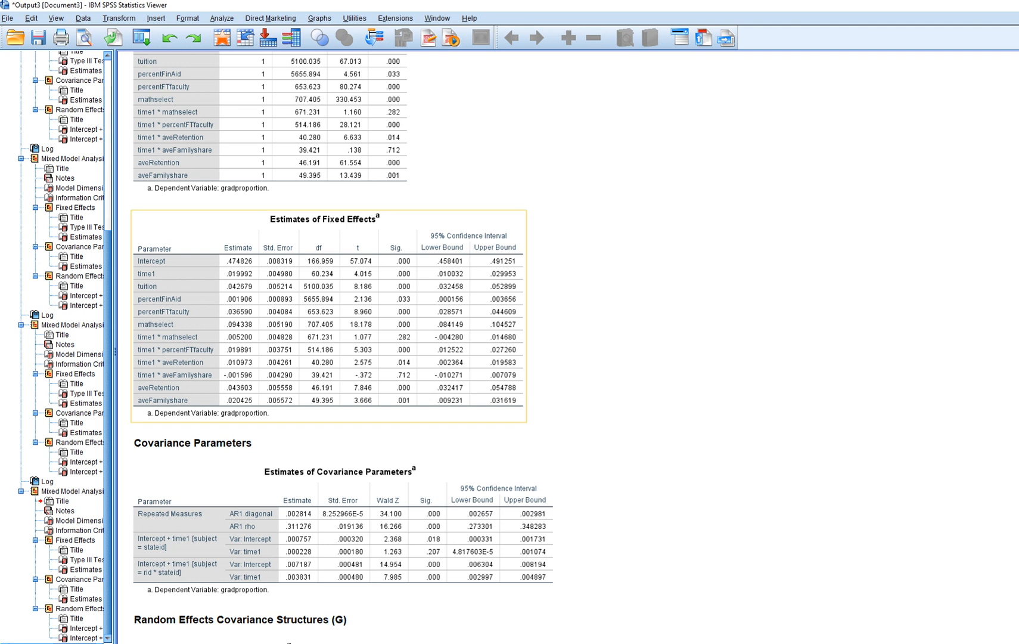
scroll(342, 524, "up", 9)
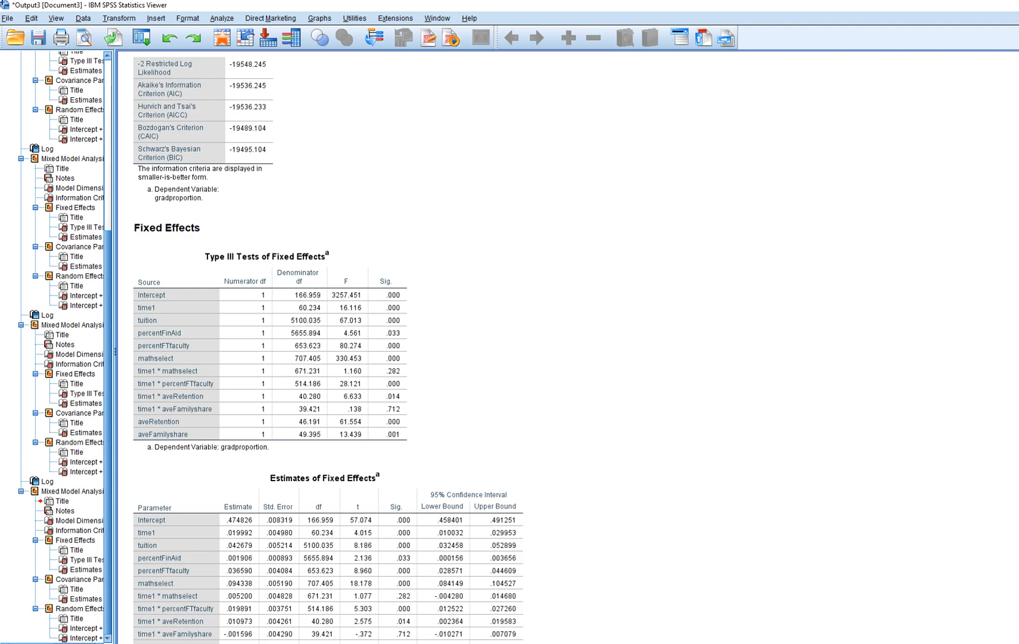
scroll(342, 346, "up", 14)
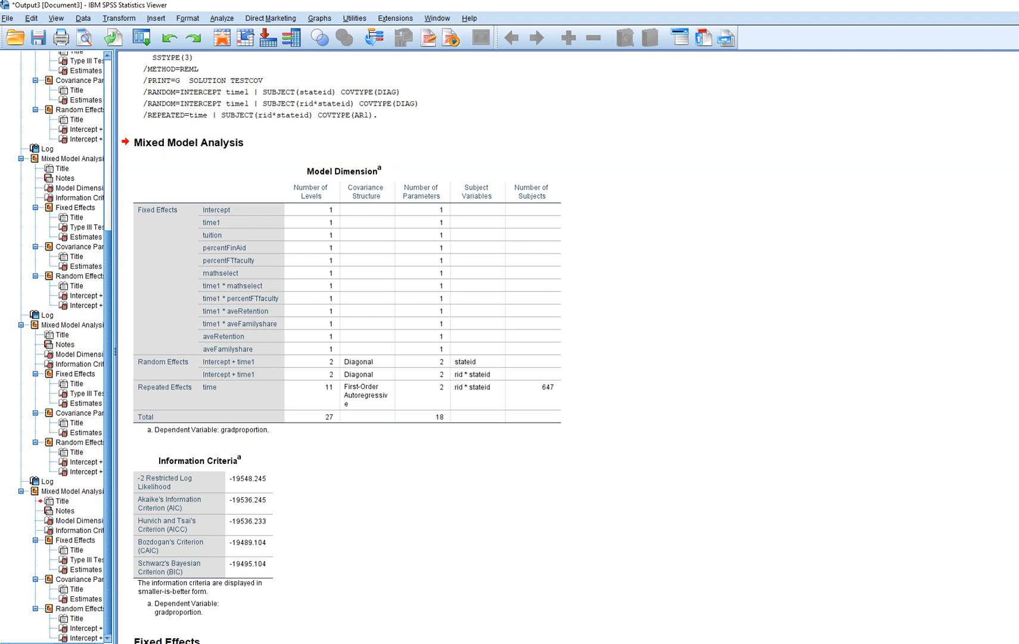
scroll(343, 346, "down", 5)
scroll(343, 346, "down", 8)
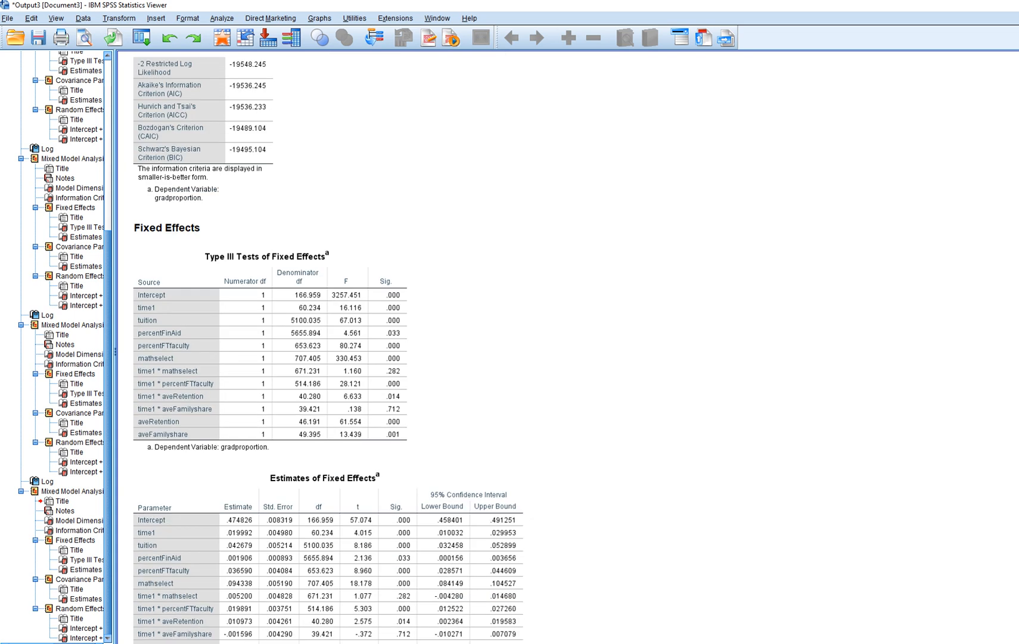
scroll(343, 346, "down", 10)
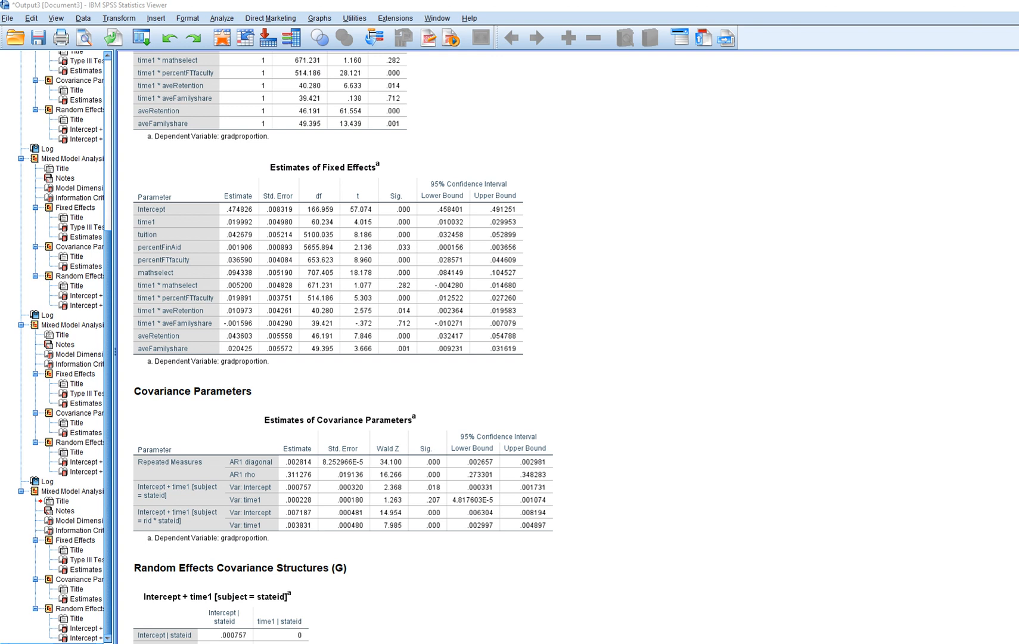
left_click_drag(415, 218, 414, 305)
left_click_drag(417, 212, 417, 204)
mouse_move(217, 201)
left_mouse_down()
mouse_move(224, 301)
mouse_move(224, 196)
left_mouse_up()
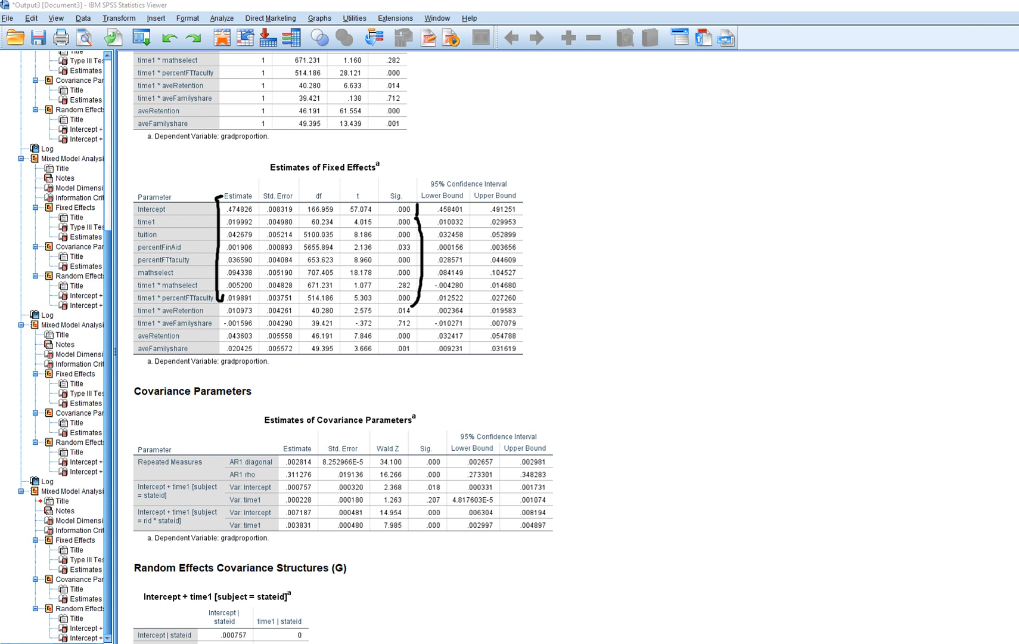
mouse_move(120, 333)
left_mouse_down()
mouse_move(121, 345)
mouse_move(132, 338)
mouse_move(127, 351)
left_mouse_up()
left_click_drag(222, 368, 280, 372)
key("Escape")
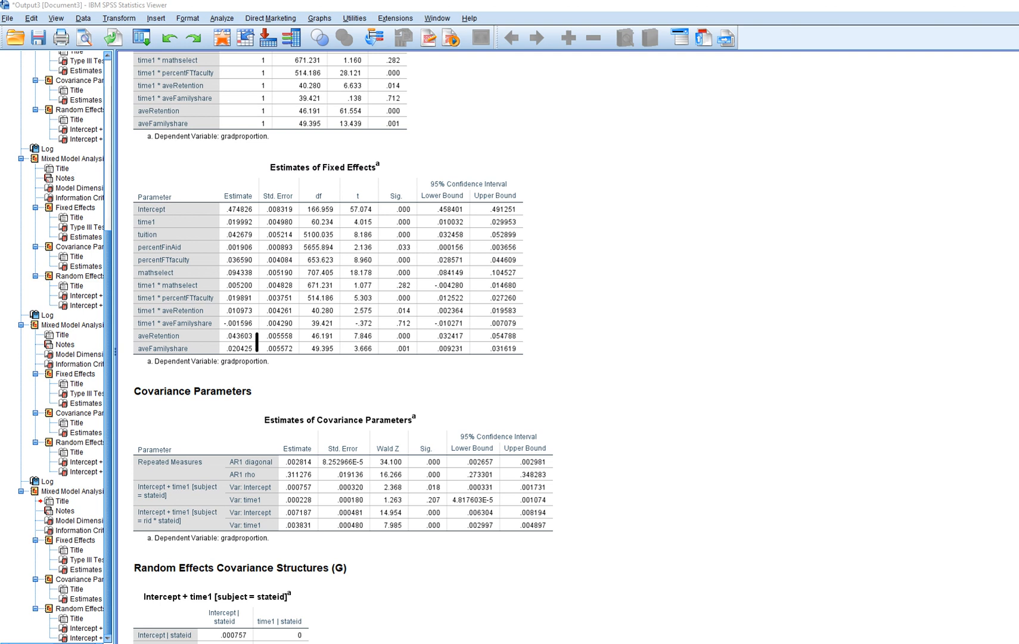
left_click_drag(414, 335, 417, 350)
left_click_drag(165, 314, 207, 330)
mouse_move(132, 317)
left_mouse_down()
mouse_move(160, 316)
mouse_move(146, 327)
left_mouse_up()
left_click_drag(221, 329, 240, 328)
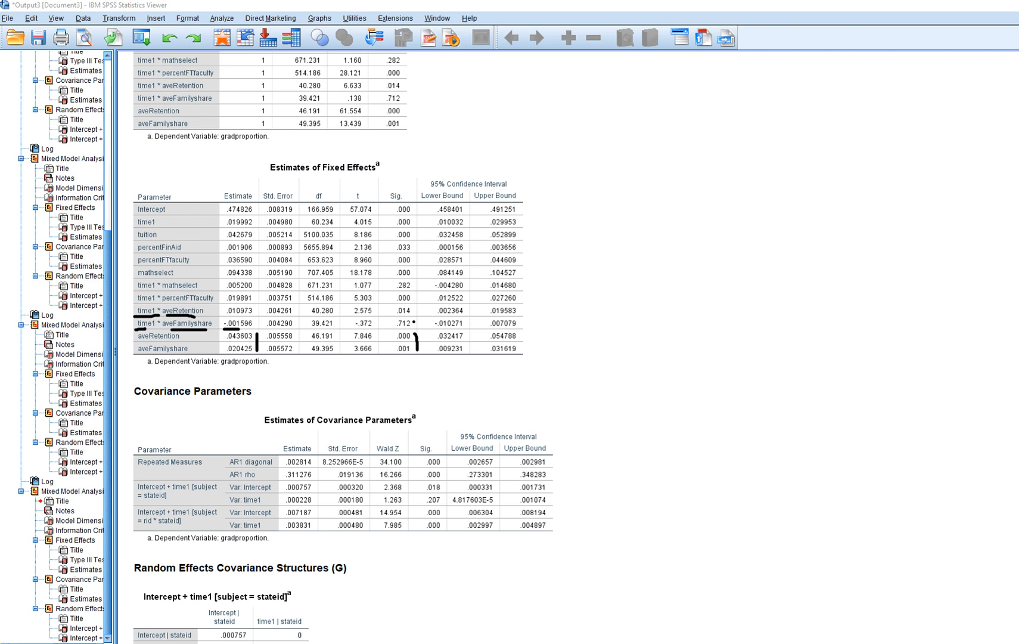
left_click_drag(226, 371, 268, 374)
left_click_drag(131, 325, 255, 323)
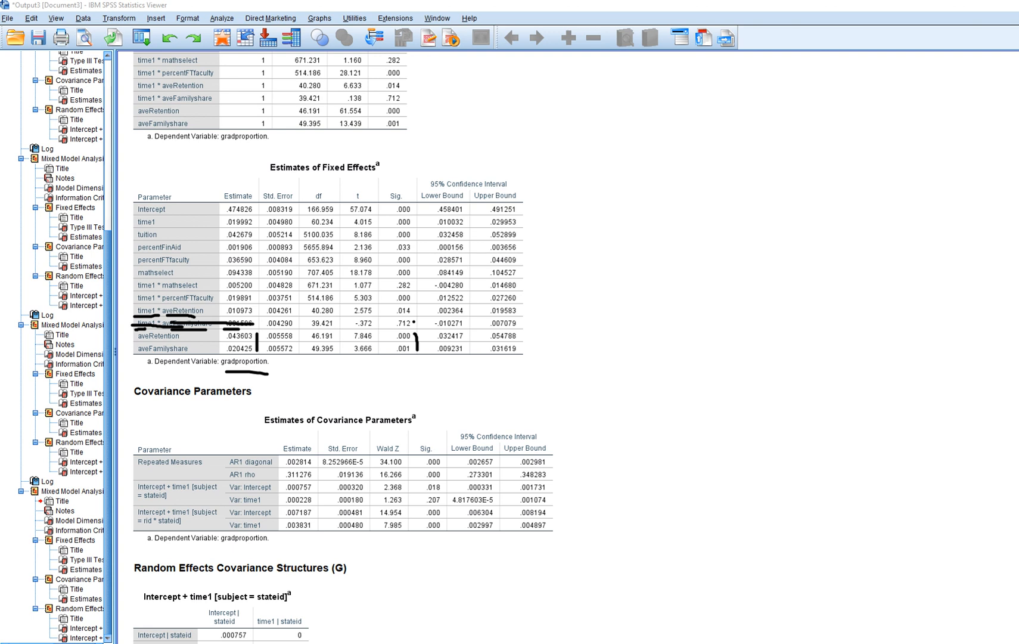
left_click_drag(221, 316, 249, 316)
left_click_drag(609, 313, 719, 283)
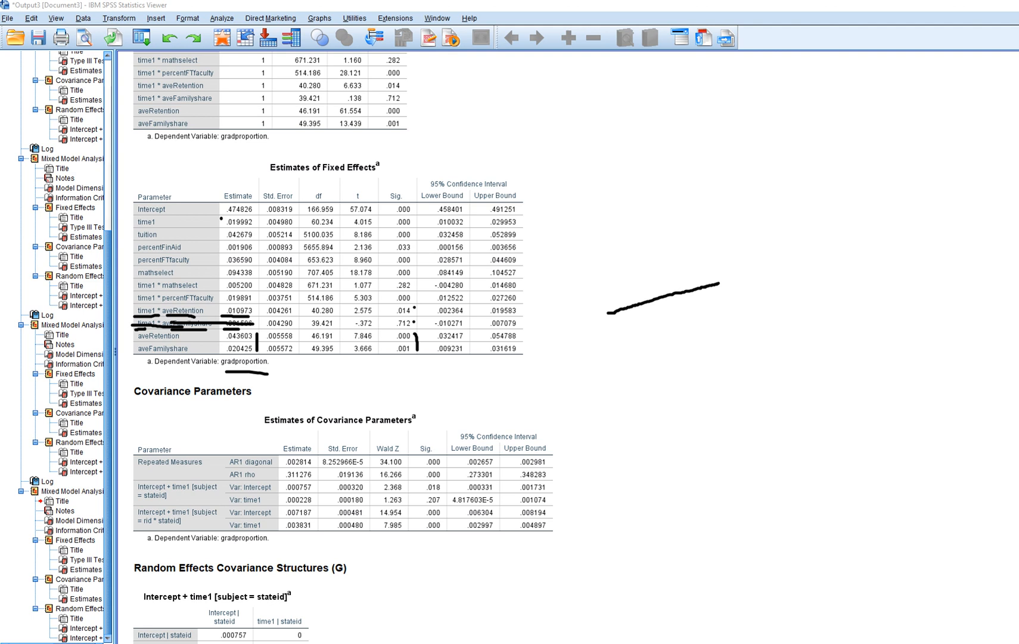
mouse_move(236, 213)
left_mouse_down()
mouse_move(220, 224)
mouse_move(239, 225)
mouse_move(233, 214)
mouse_move(210, 225)
mouse_move(213, 215)
left_mouse_up()
key("Escape")
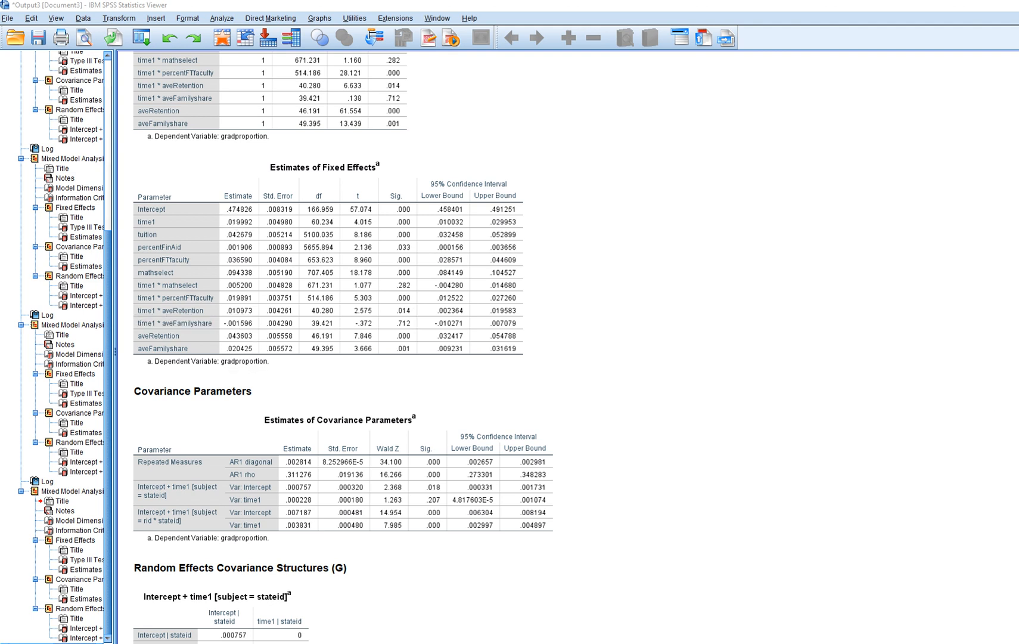